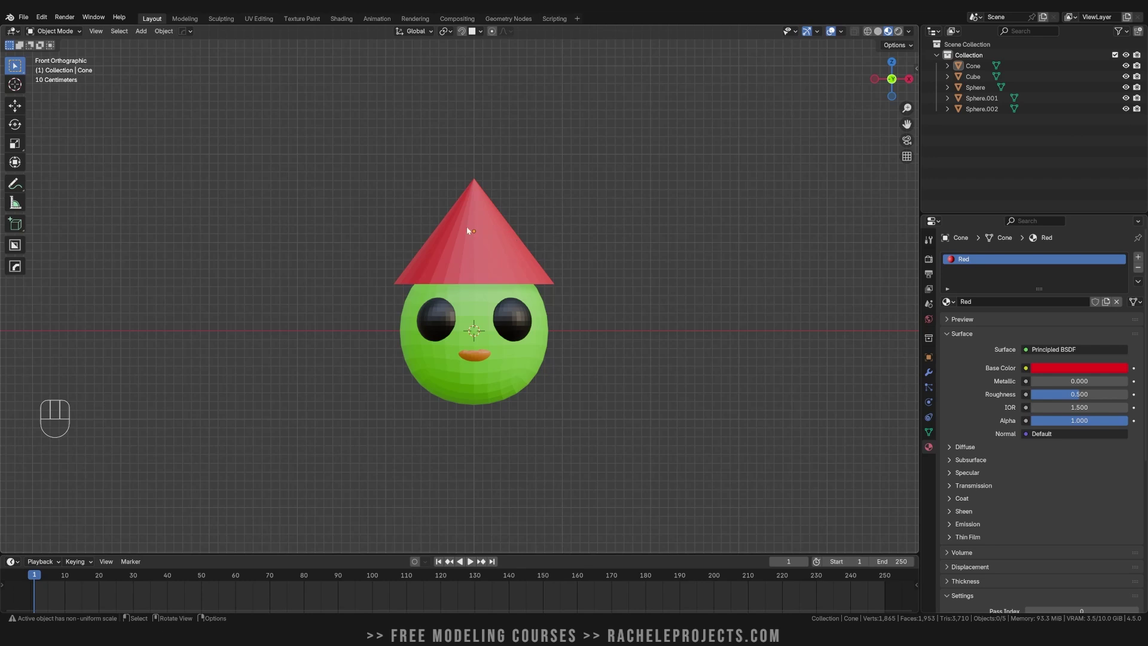
Step: Grab and cancel the cone hat and green head to show they are separate objects
{"action": "left_click_drag", "start_coordinate": [359, 133], "coordinate": [603, 463]}
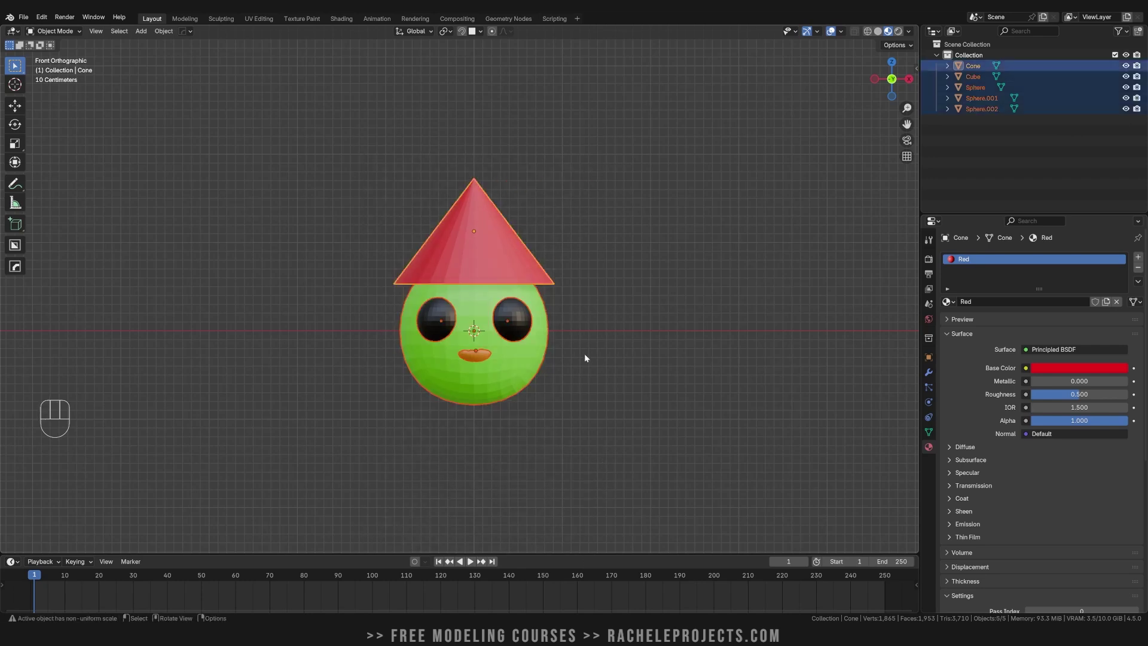
{"action": "left_click_drag", "start_coordinate": [609, 141], "coordinate": [291, 446]}
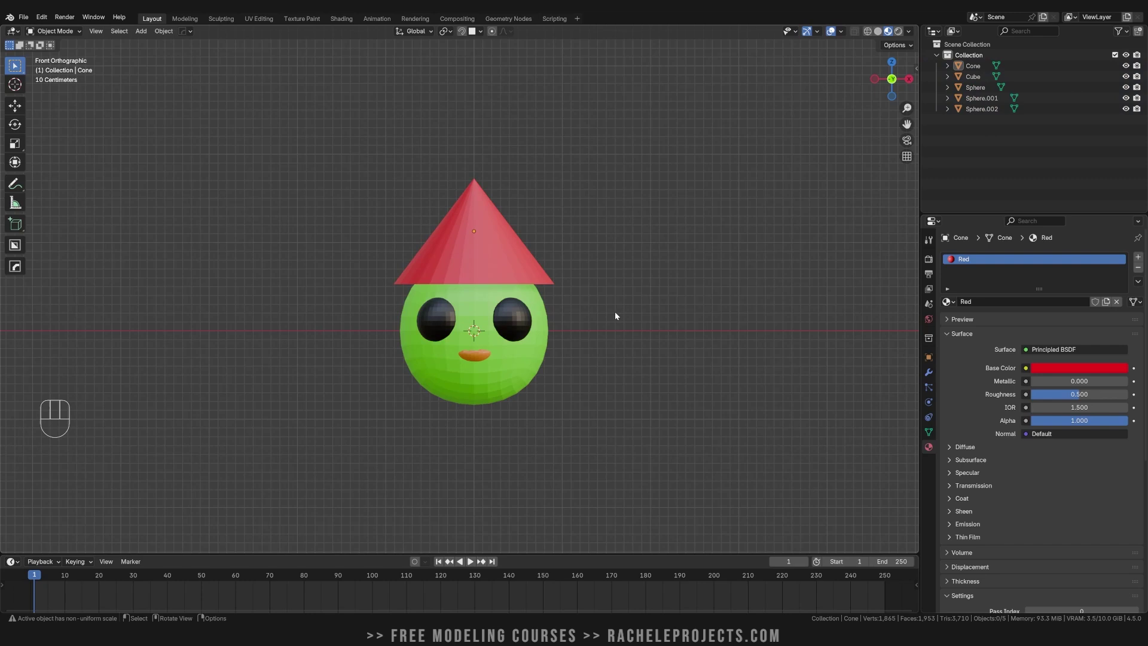
{"action": "left_click", "coordinate": [500, 242]}
{"action": "key", "text": "g"}
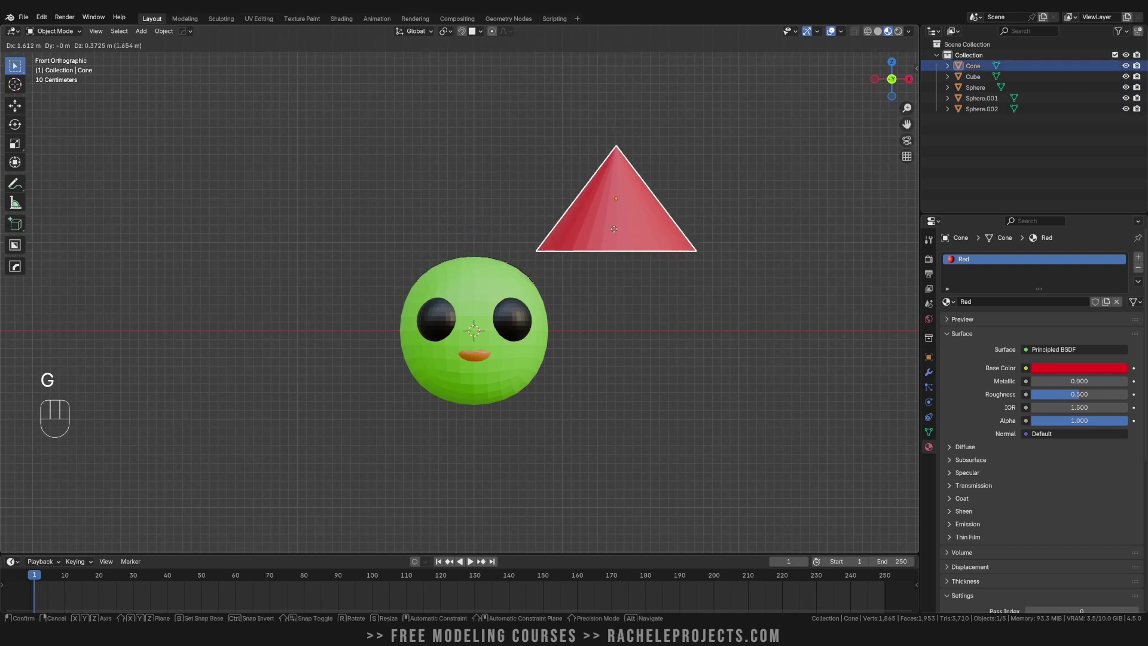
{"action": "right_click", "coordinate": [640, 209]}
{"action": "left_click", "coordinate": [519, 309]}
{"action": "key", "text": "g"}
{"action": "right_click", "coordinate": [561, 320]}
Step: Grab and cancel both eyes and the orange mouth to show they are separate too
{"action": "left_click", "coordinate": [505, 315]}
{"action": "key", "text": "g"}
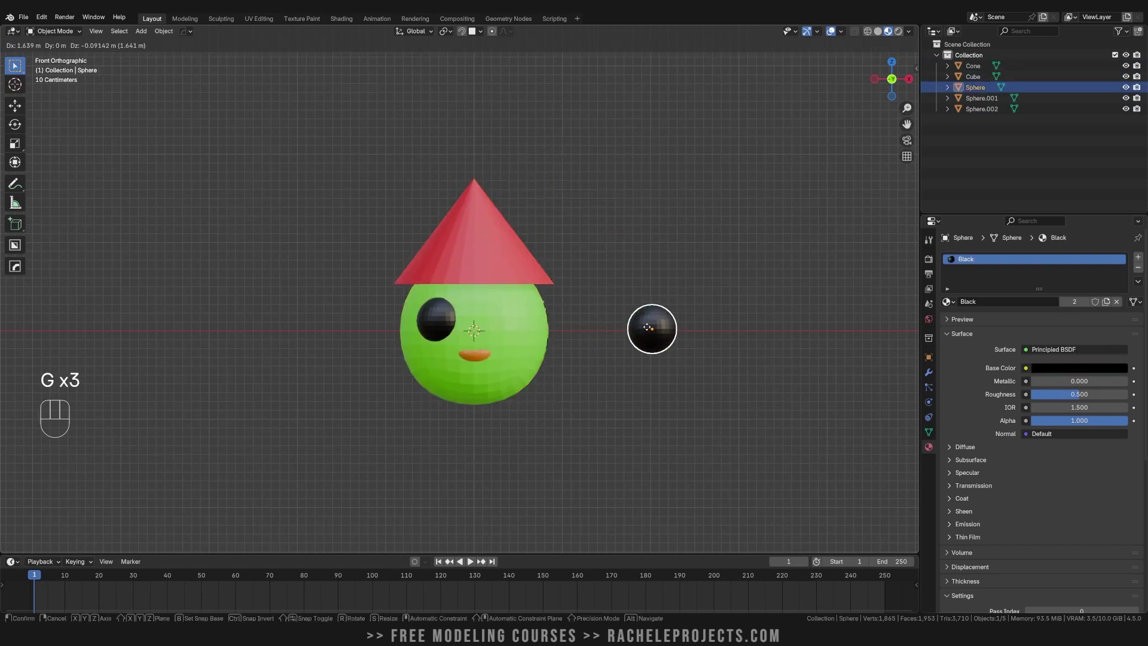
{"action": "right_click", "coordinate": [651, 328]}
{"action": "left_click", "coordinate": [440, 319]}
{"action": "key", "text": "g"}
{"action": "right_click", "coordinate": [322, 337]}
{"action": "left_click", "coordinate": [475, 361]}
{"action": "key", "text": "g"}
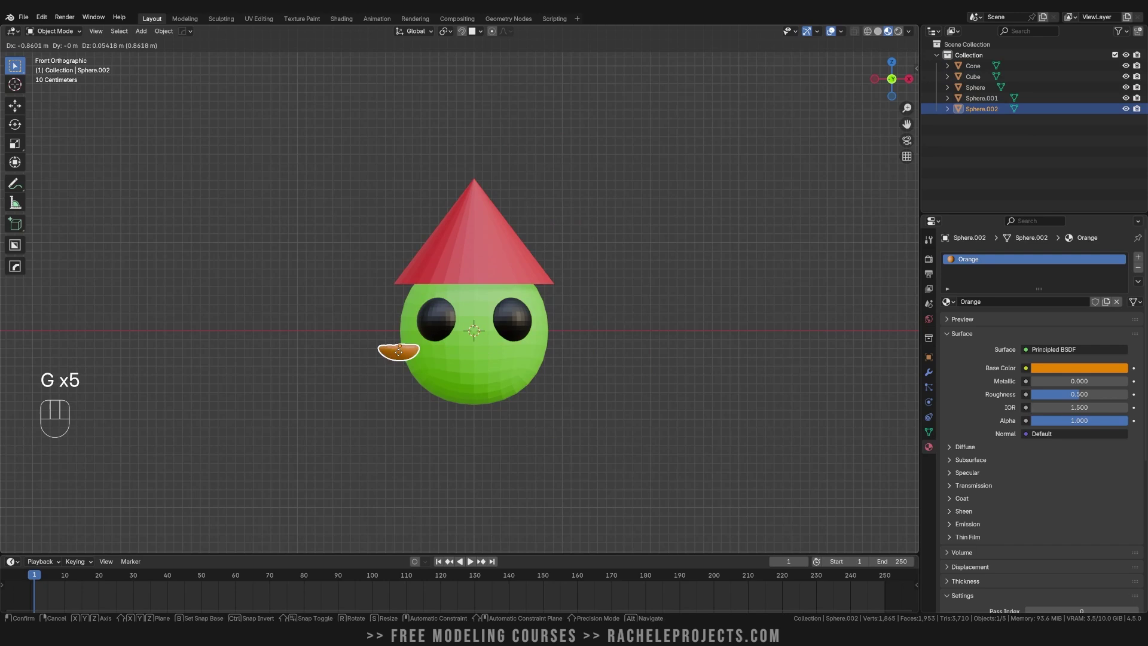
{"action": "right_click", "coordinate": [568, 420]}
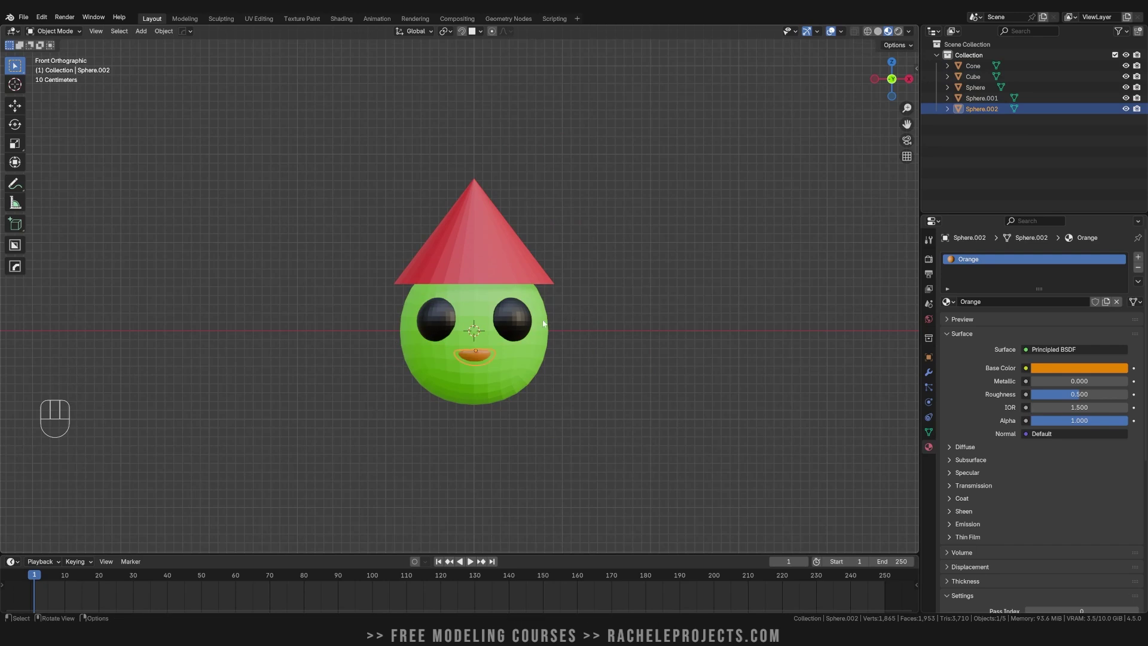
Step: Check each part's material: Red hat, head, Black eyes and Orange mouth
{"action": "left_click", "coordinate": [501, 255]}
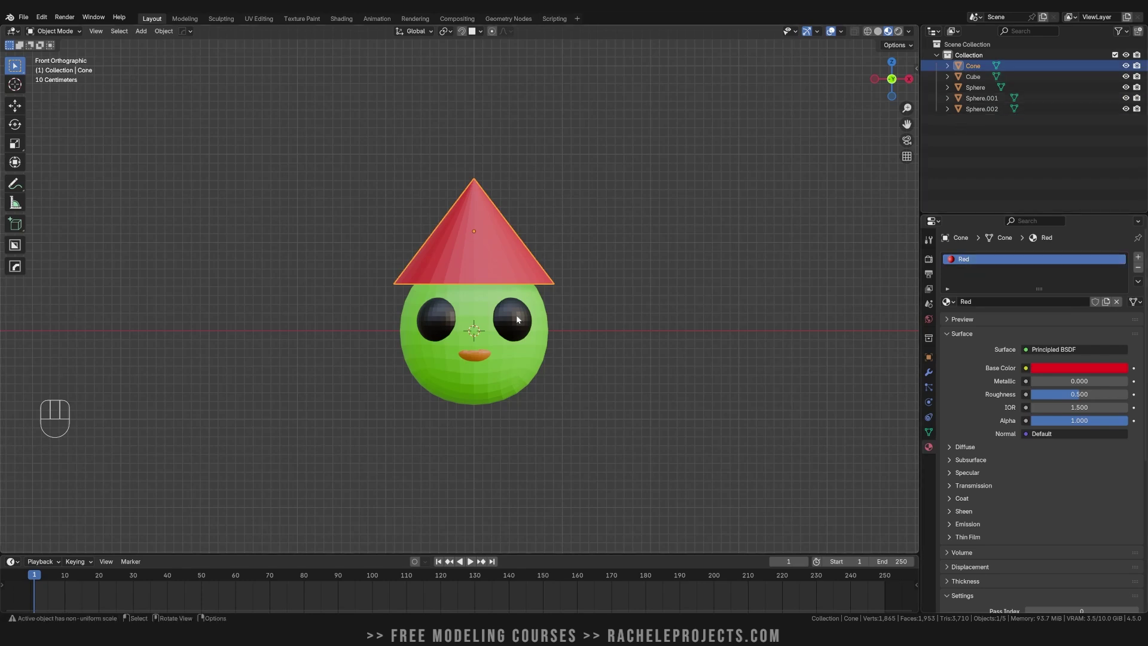
{"action": "left_click", "coordinate": [479, 291]}
{"action": "left_click", "coordinate": [508, 319]}
{"action": "left_click", "coordinate": [438, 321]}
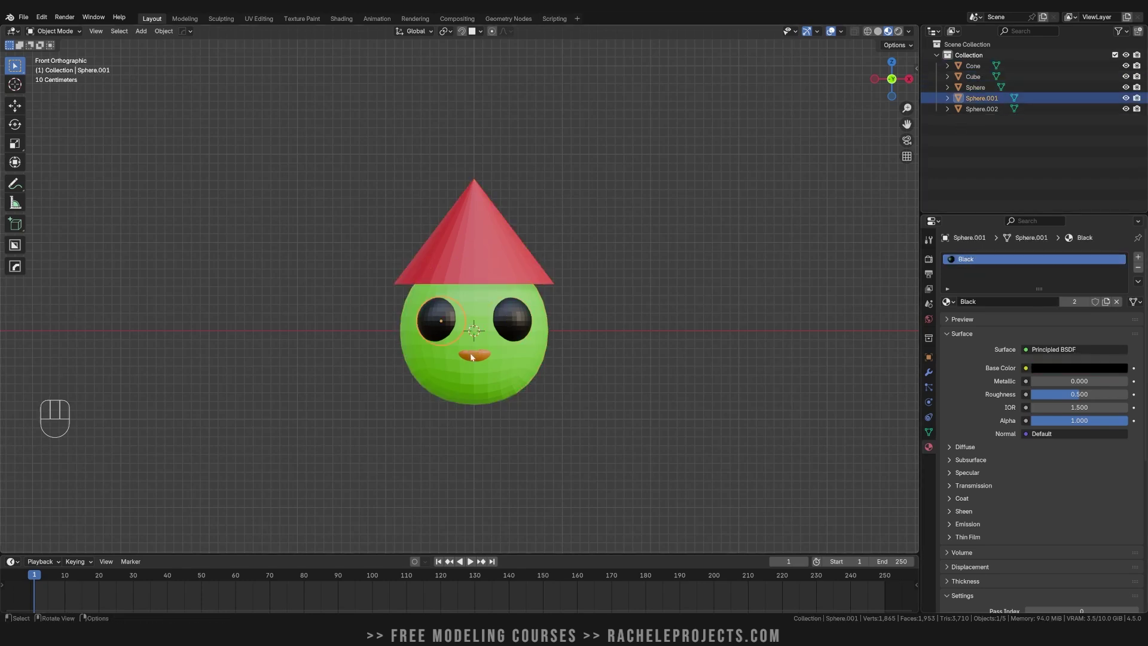
{"action": "left_click", "coordinate": [472, 357]}
Step: Box-select all five character parts
{"action": "left_click", "coordinate": [189, 351]}
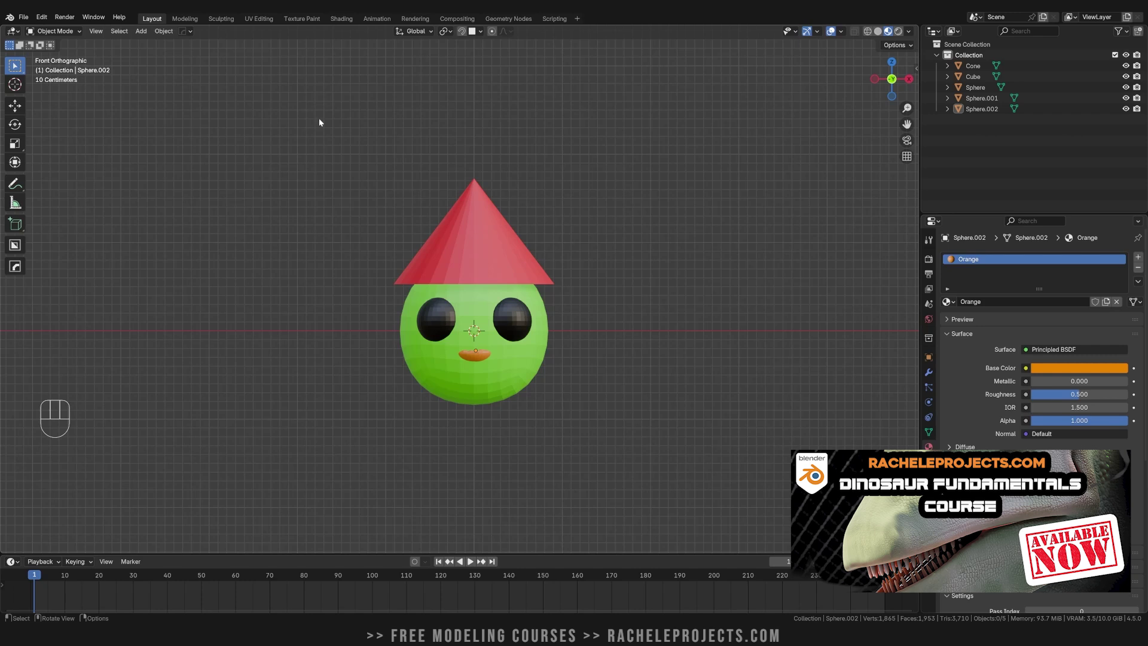
{"action": "left_click_drag", "start_coordinate": [319, 119], "coordinate": [644, 504]}
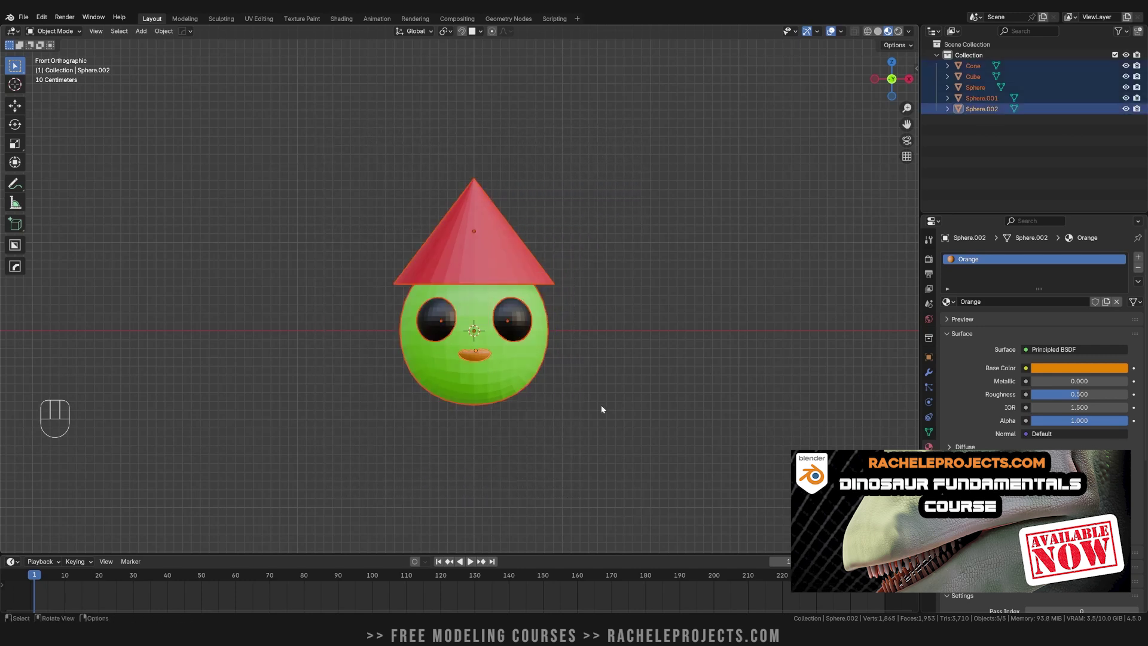
{"action": "left_click_drag", "start_coordinate": [610, 165], "coordinate": [300, 443]}
Step: Reselect all five parts and join them with Ctrl+J into one object, Sphere.002
{"action": "left_click", "coordinate": [591, 227]}
{"action": "left_click_drag", "start_coordinate": [589, 170], "coordinate": [338, 445]}
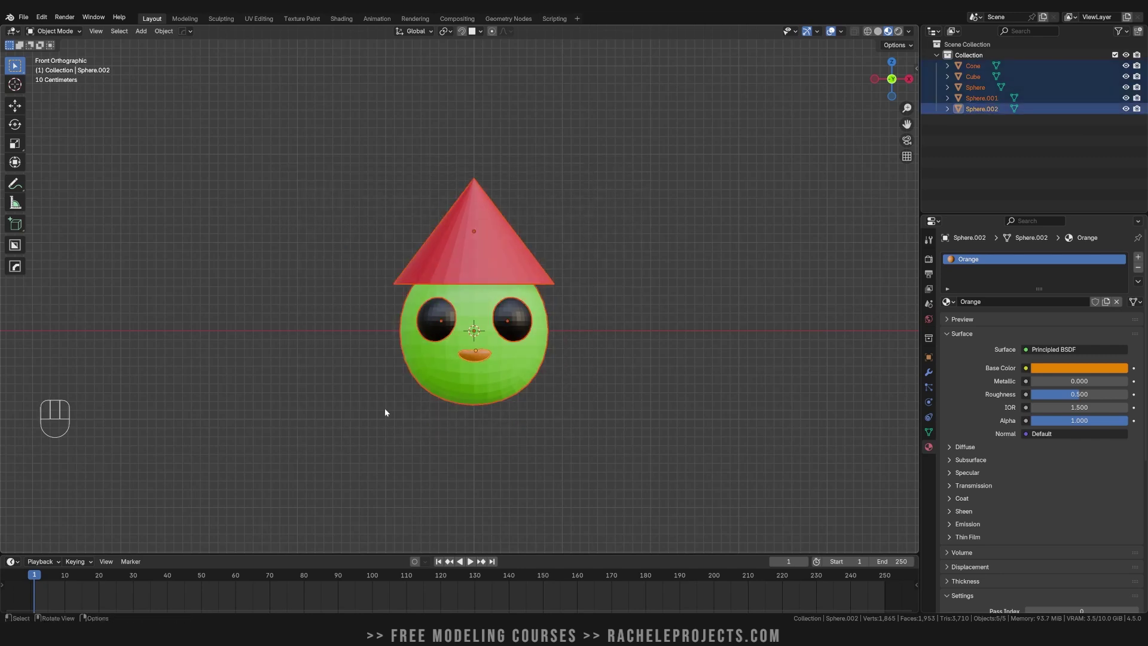
{"action": "key", "text": "ctrl"}
{"action": "key", "text": "ctrl+j"}
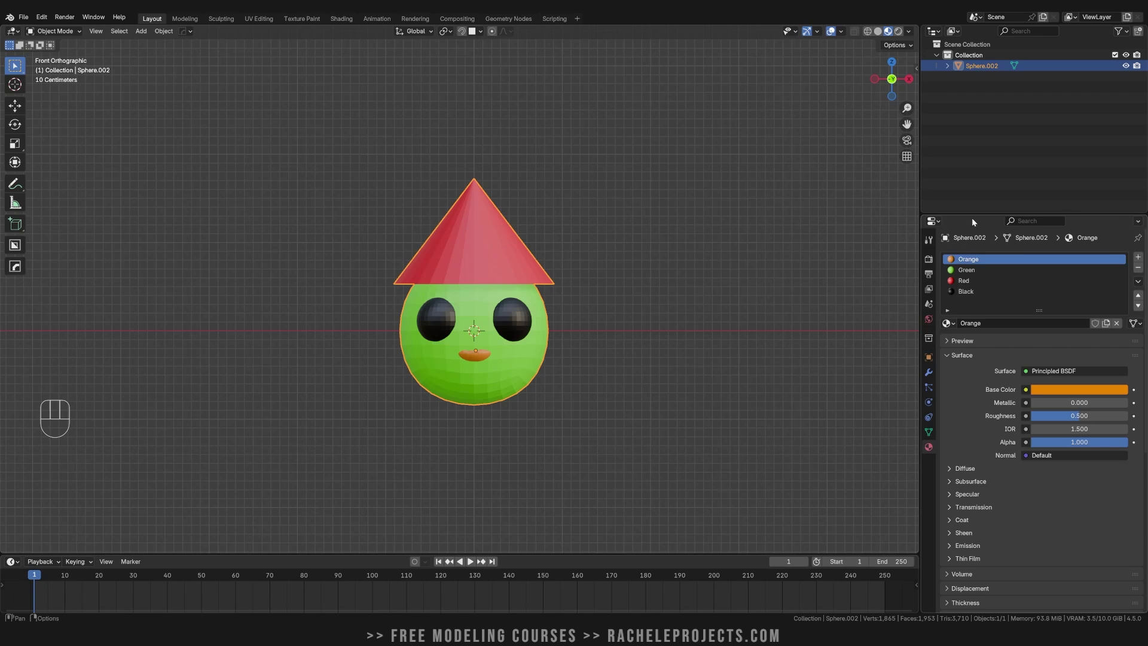
Step: Check the joined object's Orange, Green, Red and Black material slots
{"action": "left_click_drag", "start_coordinate": [970, 215], "coordinate": [968, 163]}
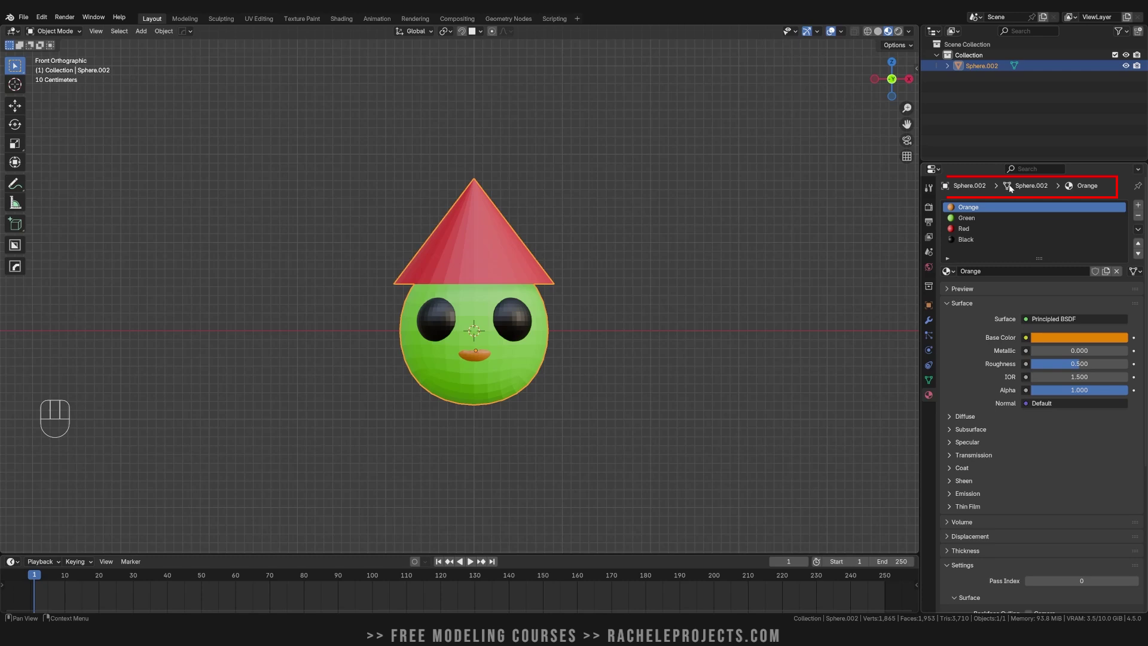
{"action": "left_click", "coordinate": [988, 217]}
{"action": "left_click", "coordinate": [988, 229]}
{"action": "left_click", "coordinate": [988, 239]}
{"action": "left_click", "coordinate": [983, 206]}
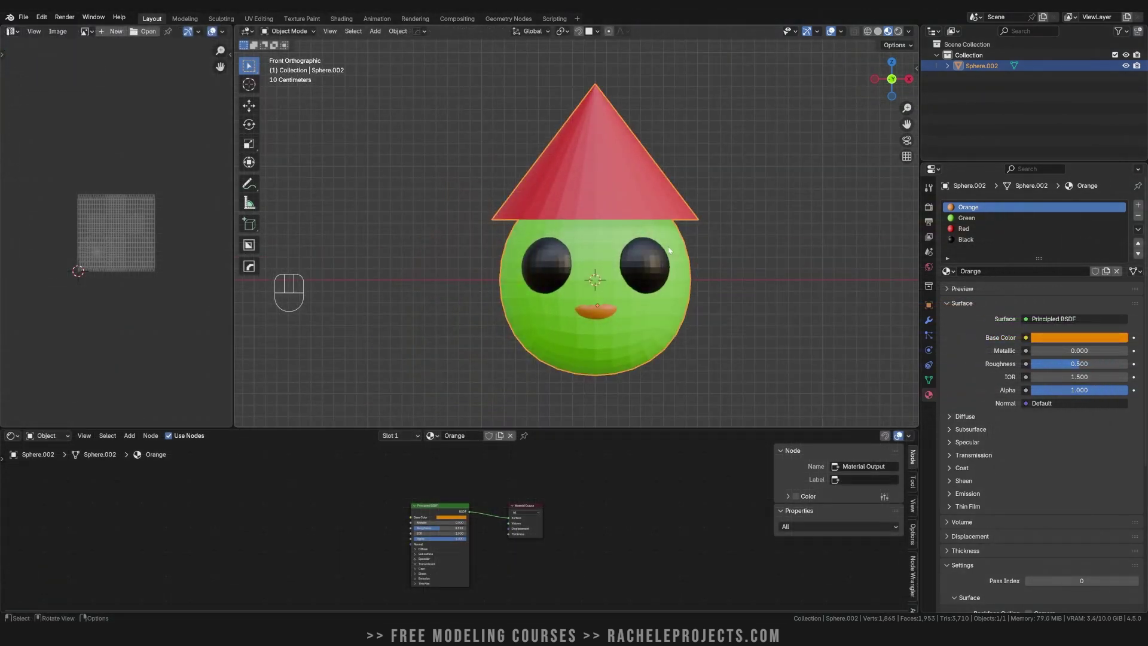
Step: Switch the left area to the UV Editor
{"action": "left_click_drag", "start_coordinate": [633, 429], "coordinate": [633, 456]}
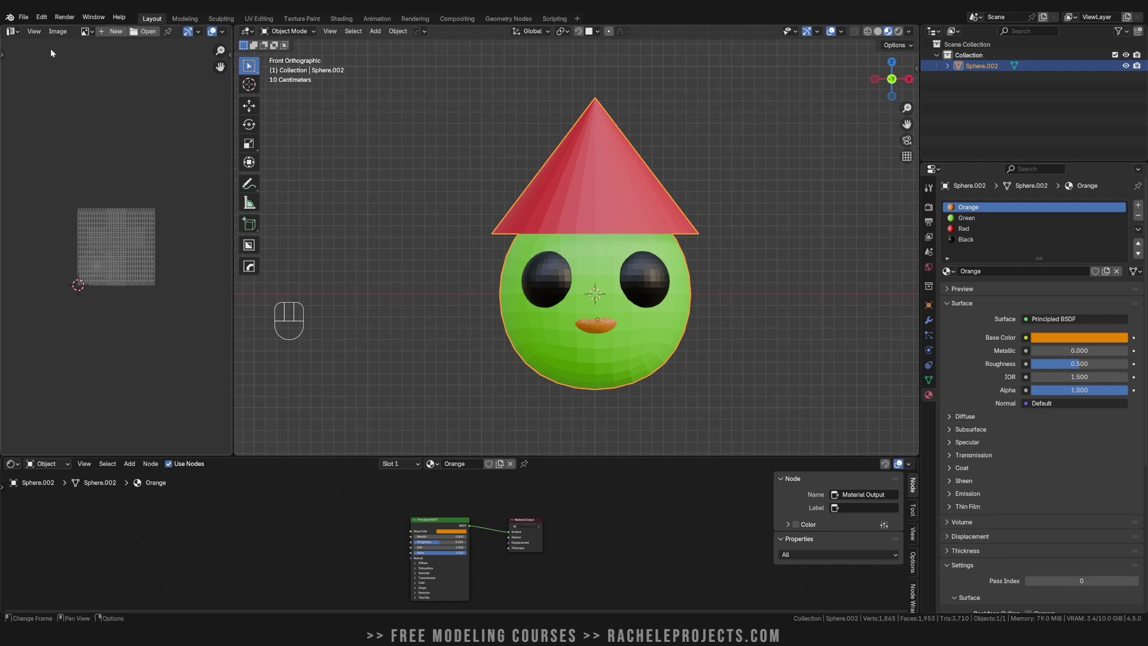
{"action": "left_click", "coordinate": [12, 32]}
{"action": "left_click", "coordinate": [29, 83]}
{"action": "scroll", "coordinate": [592, 281], "scroll_direction": "down", "scroll_amount": 3}
Step: Unwrap the whole joined mesh in Edit Mode with Smart UV Project
{"action": "key", "text": "Tab"}
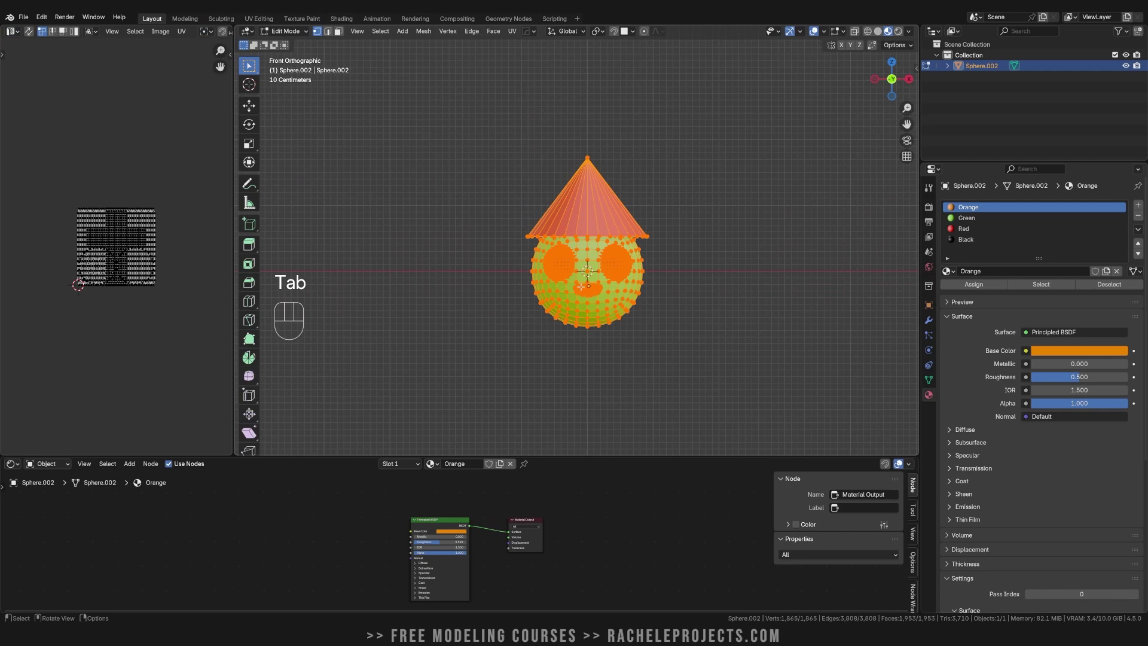
{"action": "key", "text": "u"}
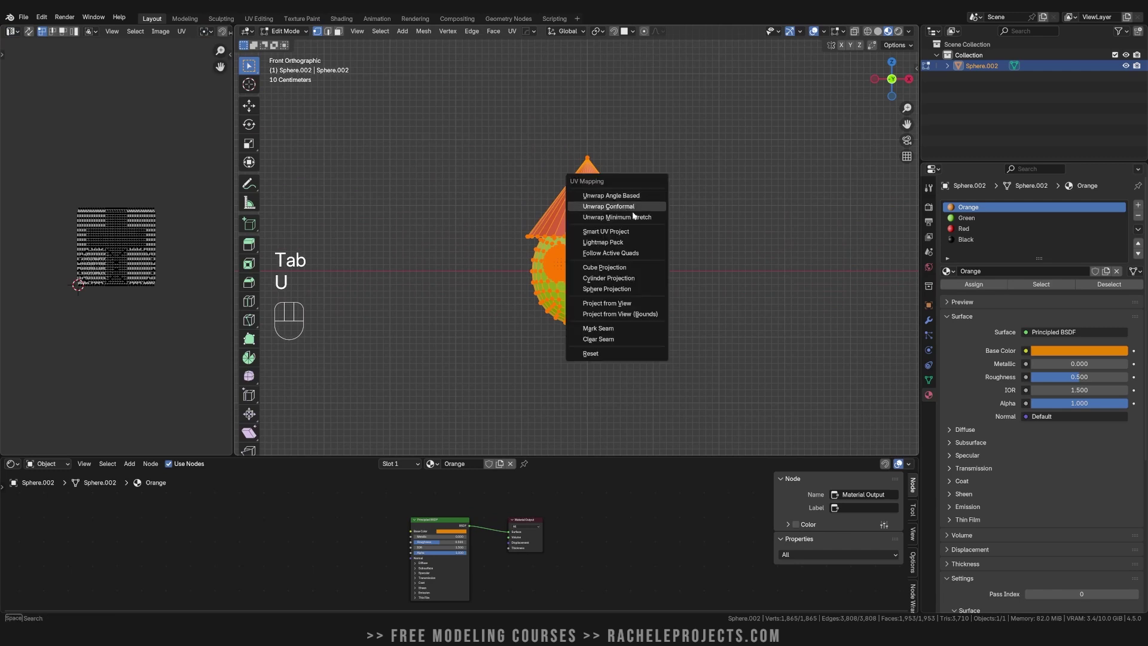
{"action": "left_click", "coordinate": [616, 237]}
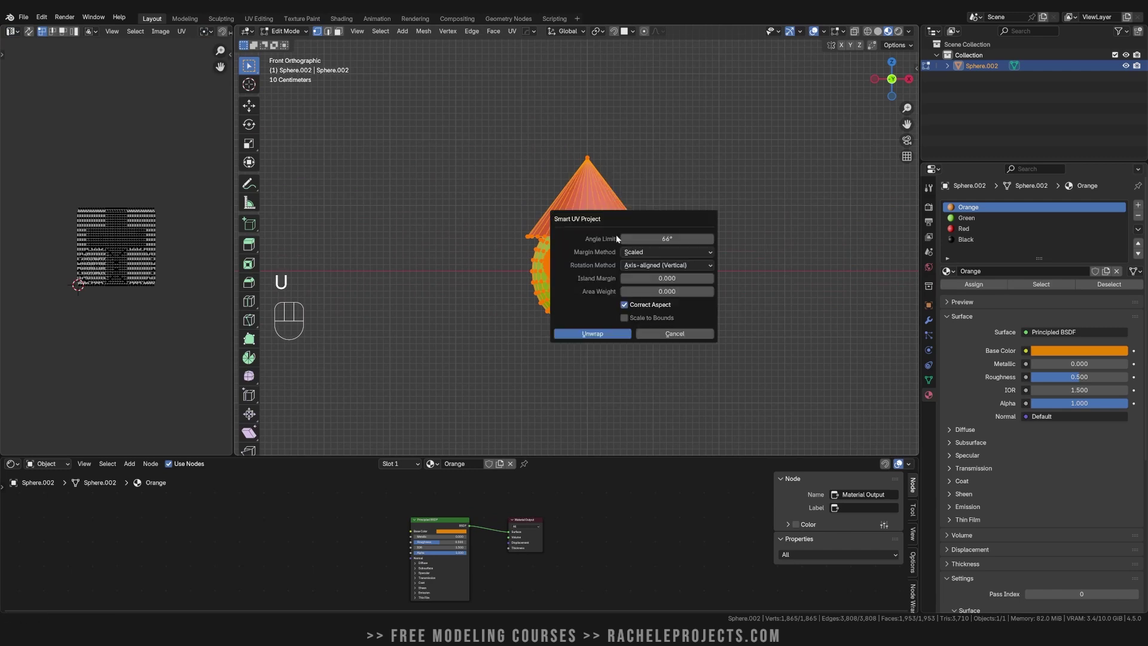
{"action": "left_click", "coordinate": [594, 334]}
{"action": "scroll", "coordinate": [55, 263], "scroll_direction": "up", "scroll_amount": 4}
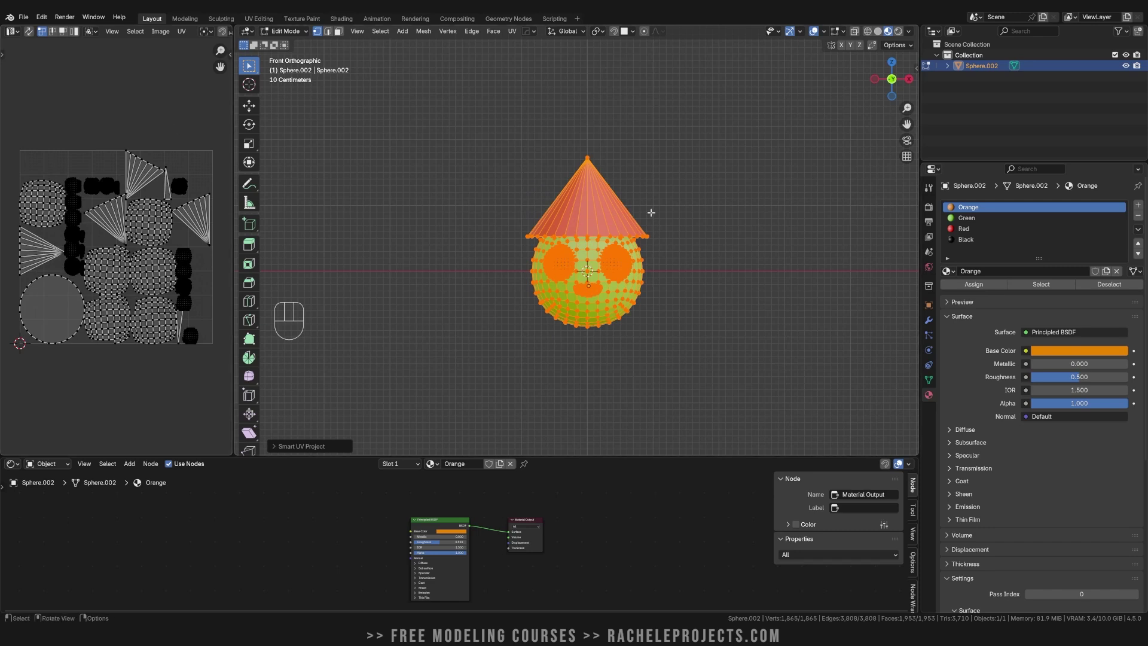
{"action": "left_click", "coordinate": [149, 216]}
{"action": "key", "text": "g"}
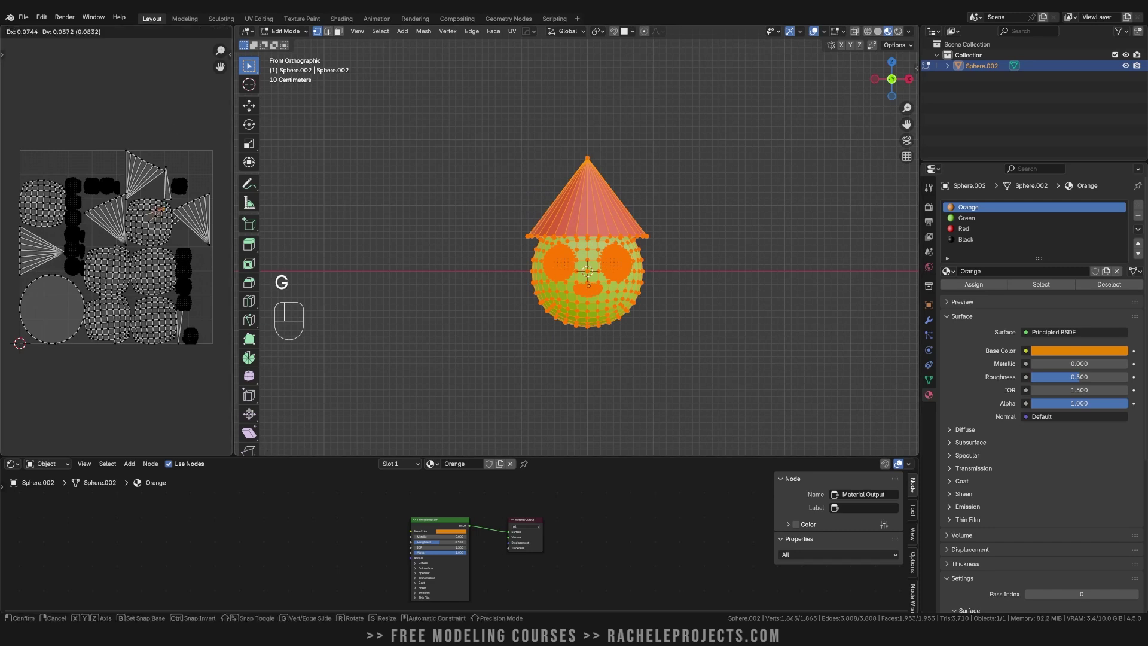
{"action": "right_click", "coordinate": [172, 222]}
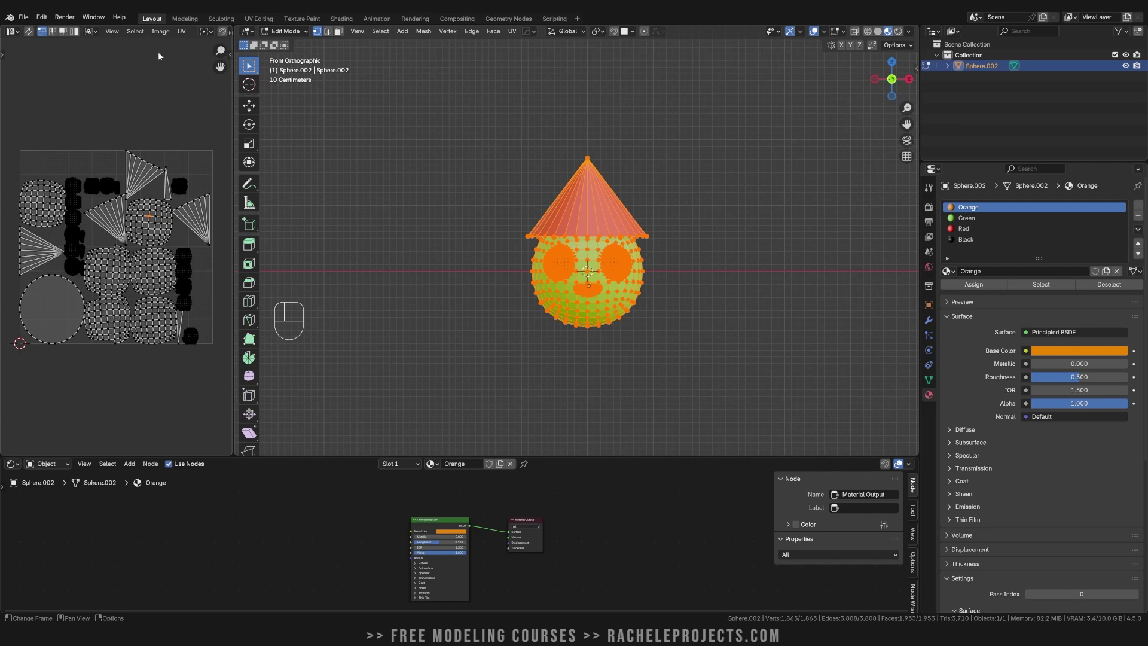
{"action": "middle_click_drag", "start_coordinate": [167, 33], "coordinate": [9, 33]}
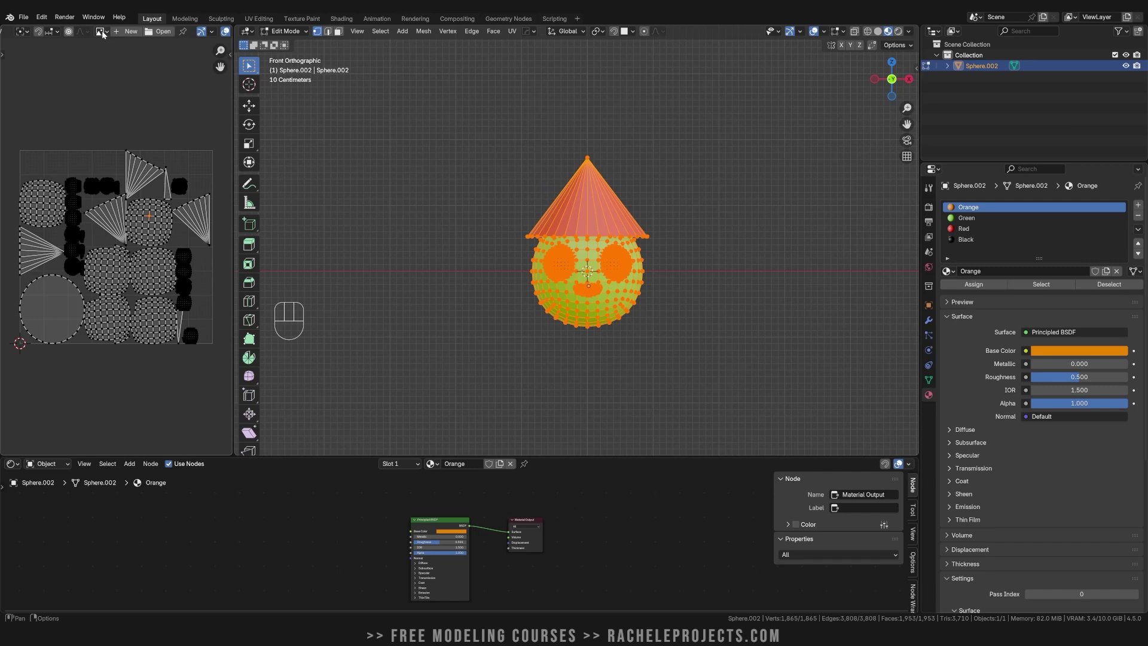
Step: Create a new blank 1024 px image named '1 Material' in the UV Editor
{"action": "left_click_drag", "start_coordinate": [233, 36], "coordinate": [523, 36]}
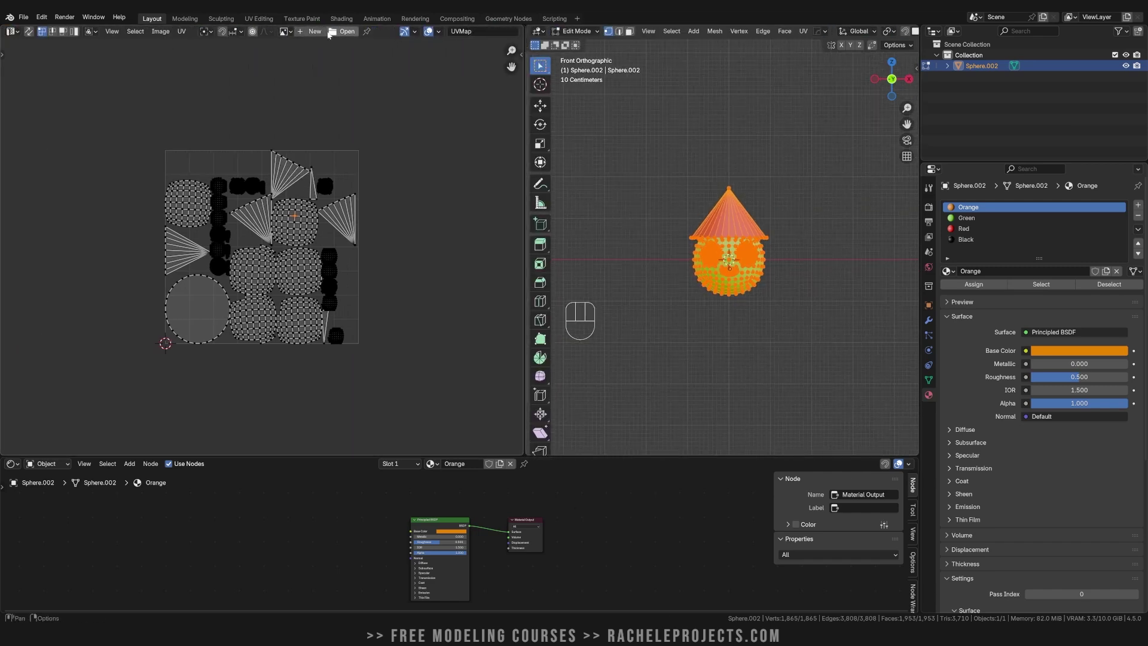
{"action": "left_click", "coordinate": [313, 31]}
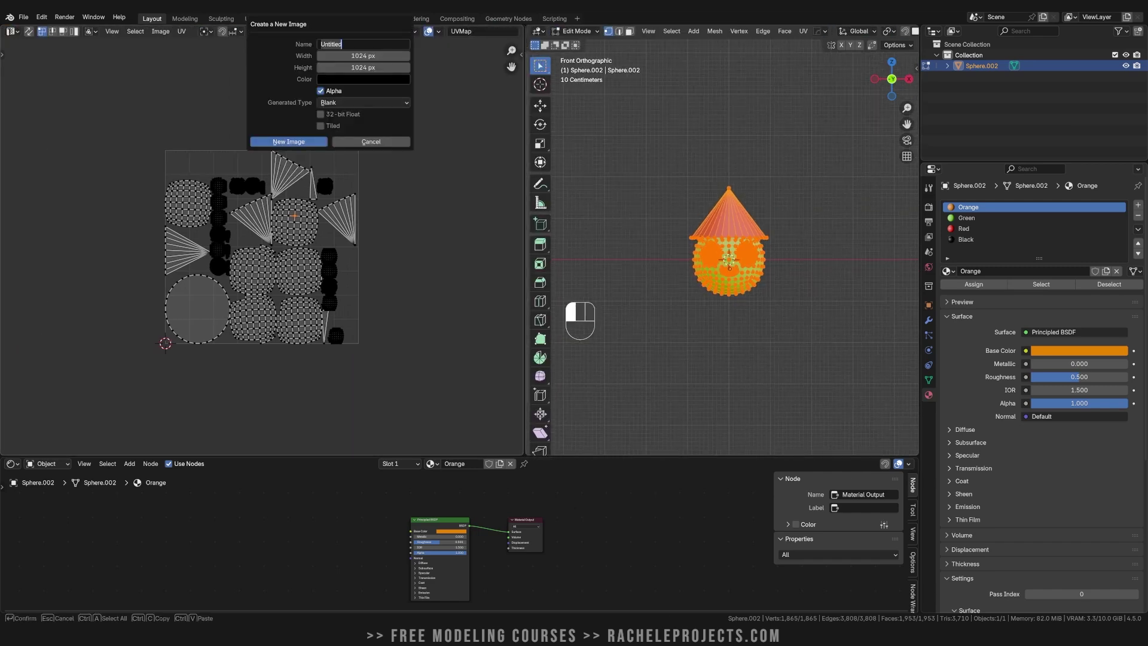
{"action": "type", "text": "1 Material"}
{"action": "key", "text": "Return"}
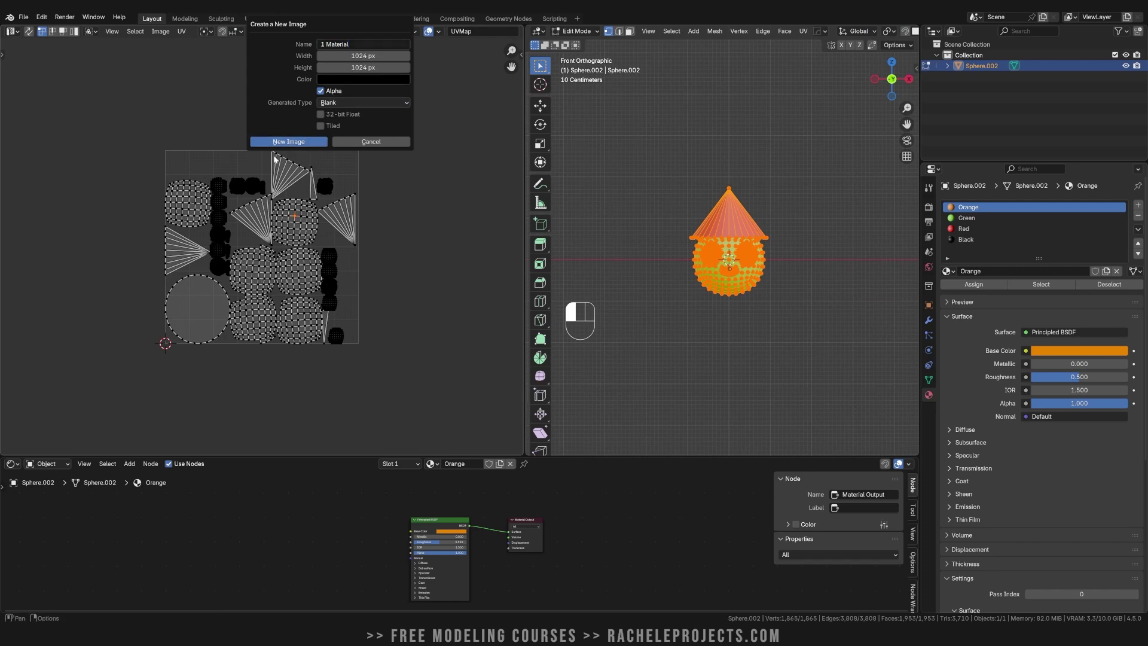
{"action": "left_click", "coordinate": [301, 141]}
{"action": "scroll", "coordinate": [302, 248], "scroll_direction": "down", "scroll_amount": 3}
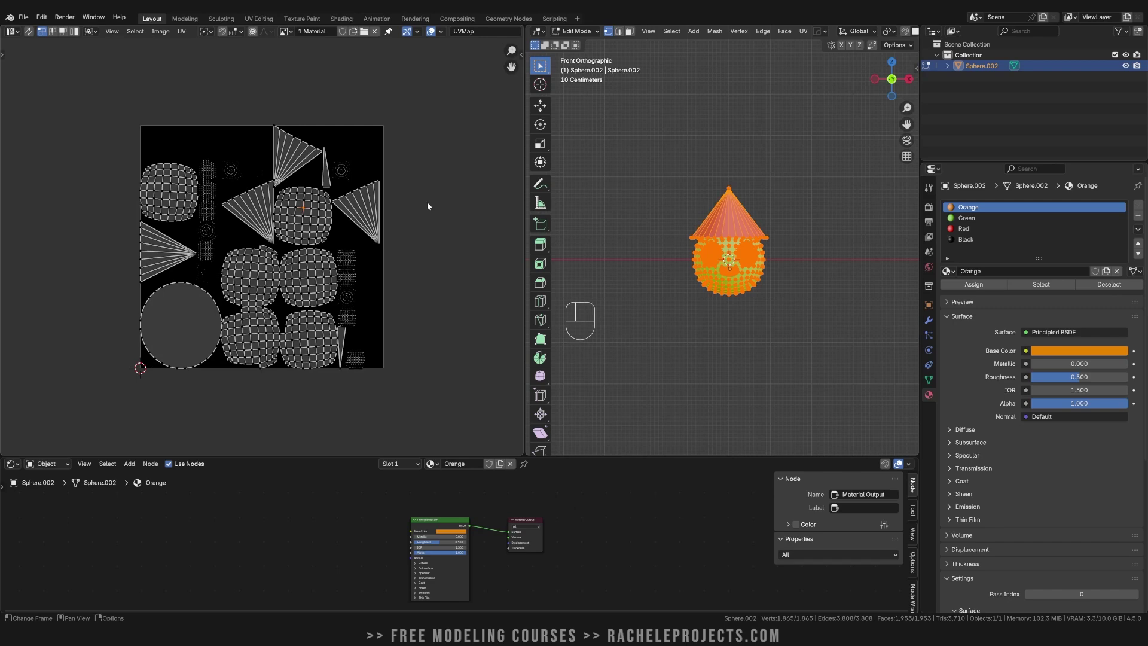
{"action": "scroll", "coordinate": [206, 231], "scroll_direction": "up", "scroll_amount": 5}
{"action": "scroll", "coordinate": [206, 232], "scroll_direction": "down", "scroll_amount": 5}
{"action": "left_click_drag", "start_coordinate": [285, 31], "coordinate": [563, 224]}
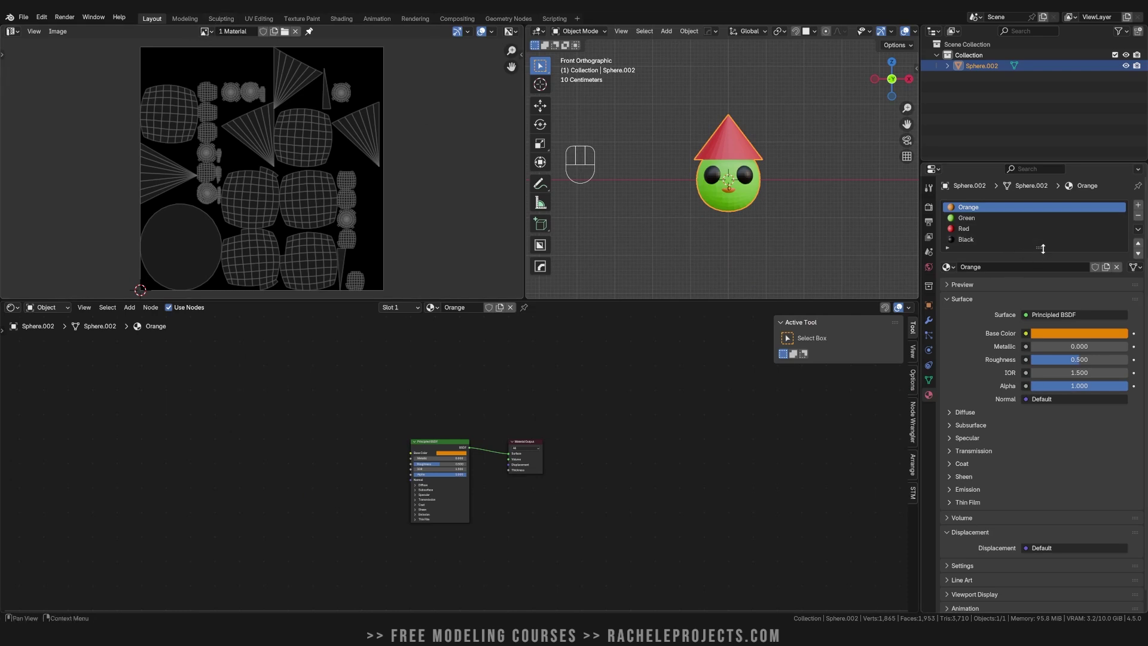
Step: Paste the 1 Material Image Texture node into the Red material beside its shader
{"action": "left_click_drag", "start_coordinate": [1039, 247], "coordinate": [1042, 278]}
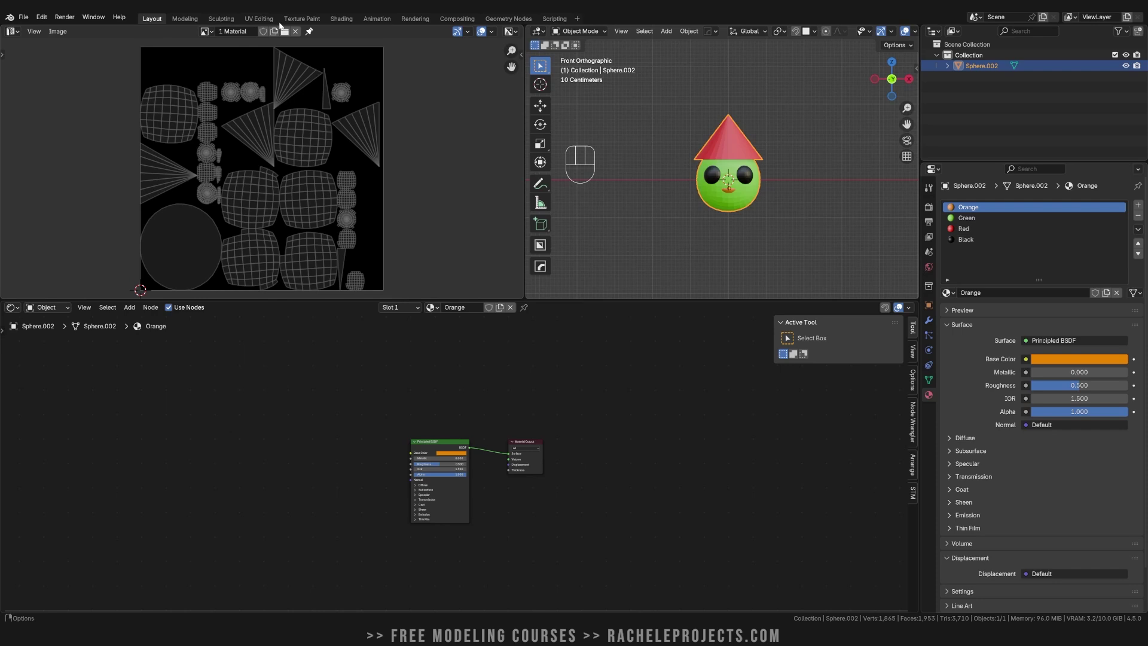
{"action": "left_click_drag", "start_coordinate": [205, 31], "coordinate": [357, 442]}
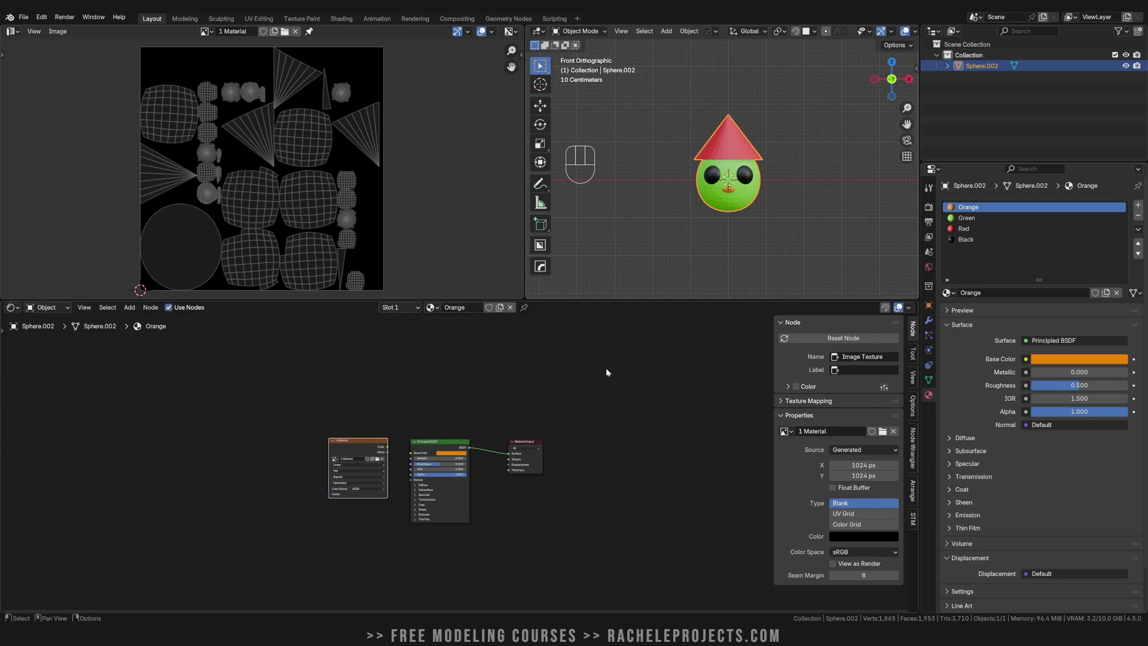
{"action": "left_click", "coordinate": [972, 219]}
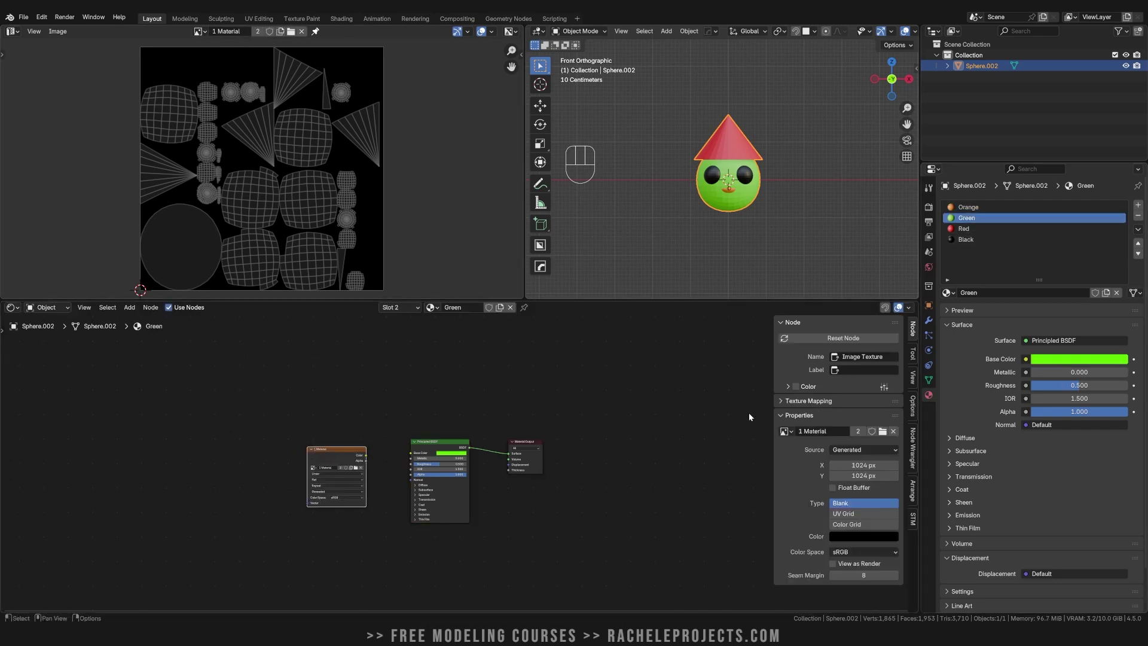
{"action": "left_click", "coordinate": [967, 230]}
{"action": "key", "text": "ctrl+v"}
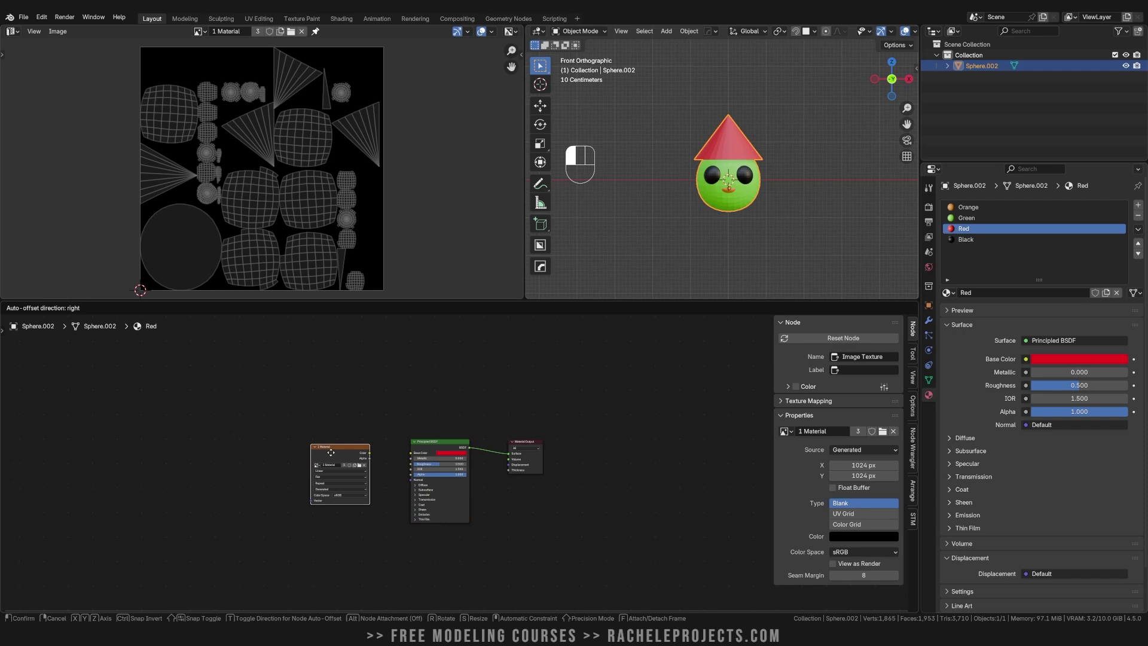
{"action": "left_click_drag", "start_coordinate": [335, 443], "coordinate": [330, 443]}
Step: Paste the same node into the Black material, then review each material's nodes
{"action": "left_click", "coordinate": [966, 239]}
{"action": "key", "text": "ctrl+v"}
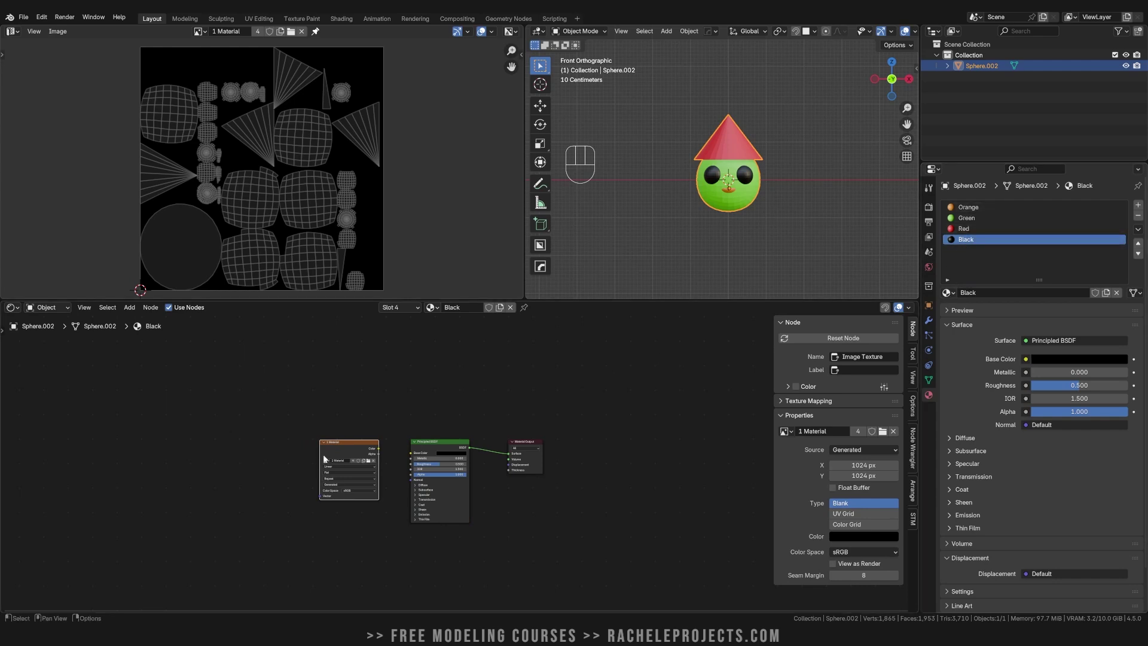
{"action": "left_click", "coordinate": [985, 229]}
{"action": "left_click", "coordinate": [986, 219]}
{"action": "left_click", "coordinate": [983, 207]}
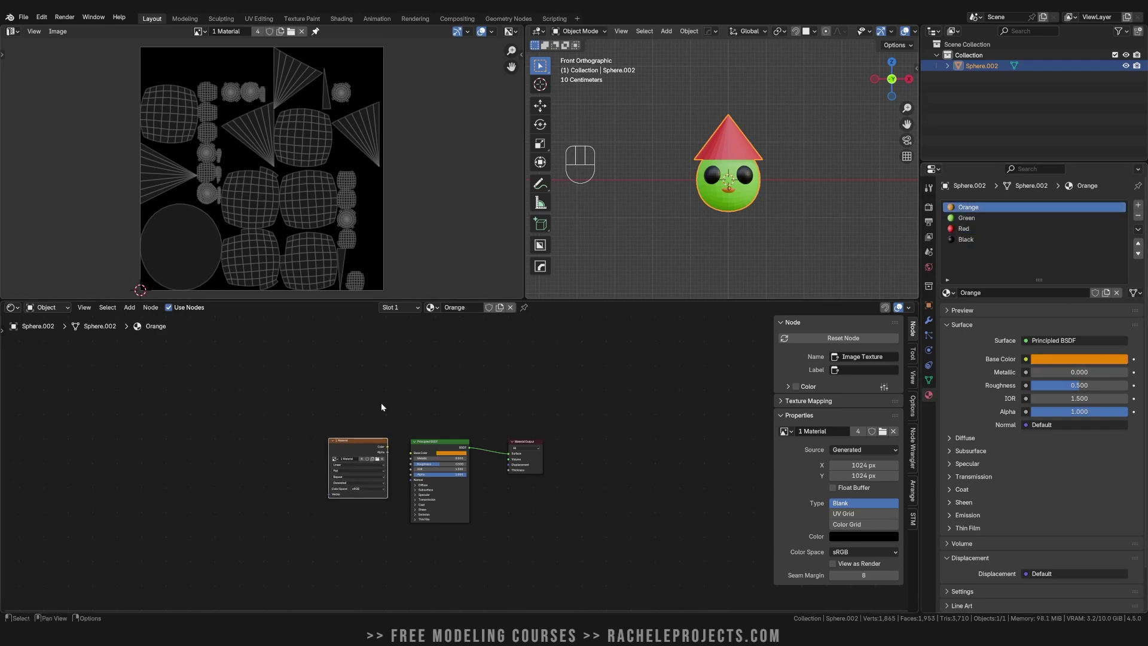
Step: Keep Cycles as the render engine, set Device to GPU Compute, and collapse Sampling
{"action": "left_click", "coordinate": [929, 212]}
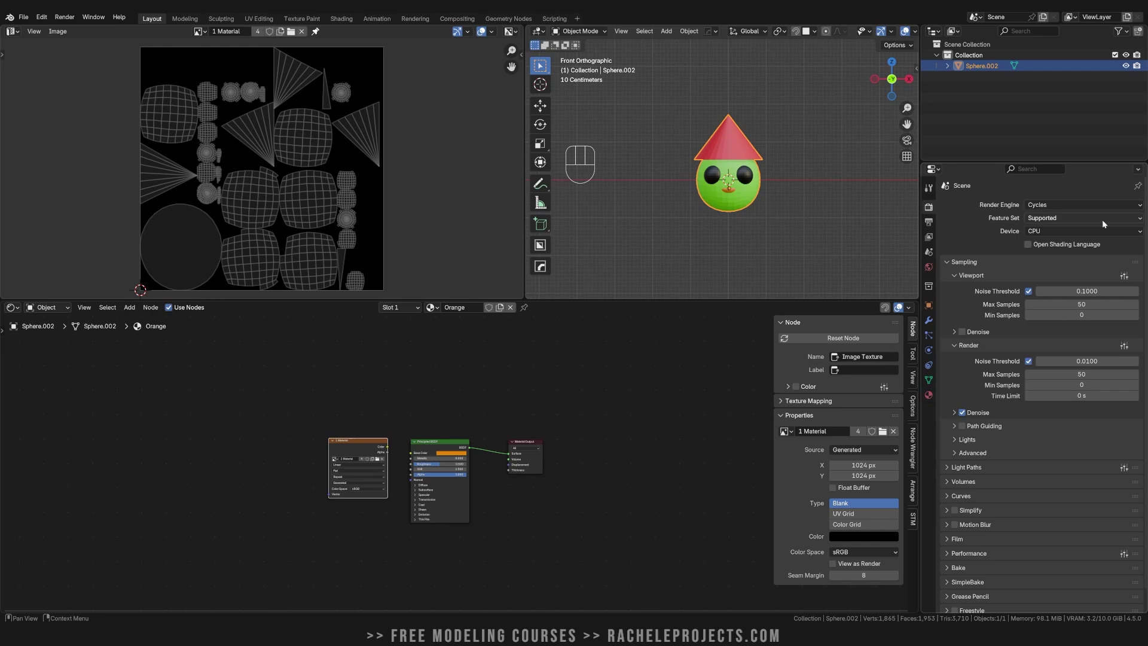
{"action": "left_click", "coordinate": [1070, 204]}
{"action": "left_click", "coordinate": [1042, 242]}
{"action": "left_click", "coordinate": [1070, 231]}
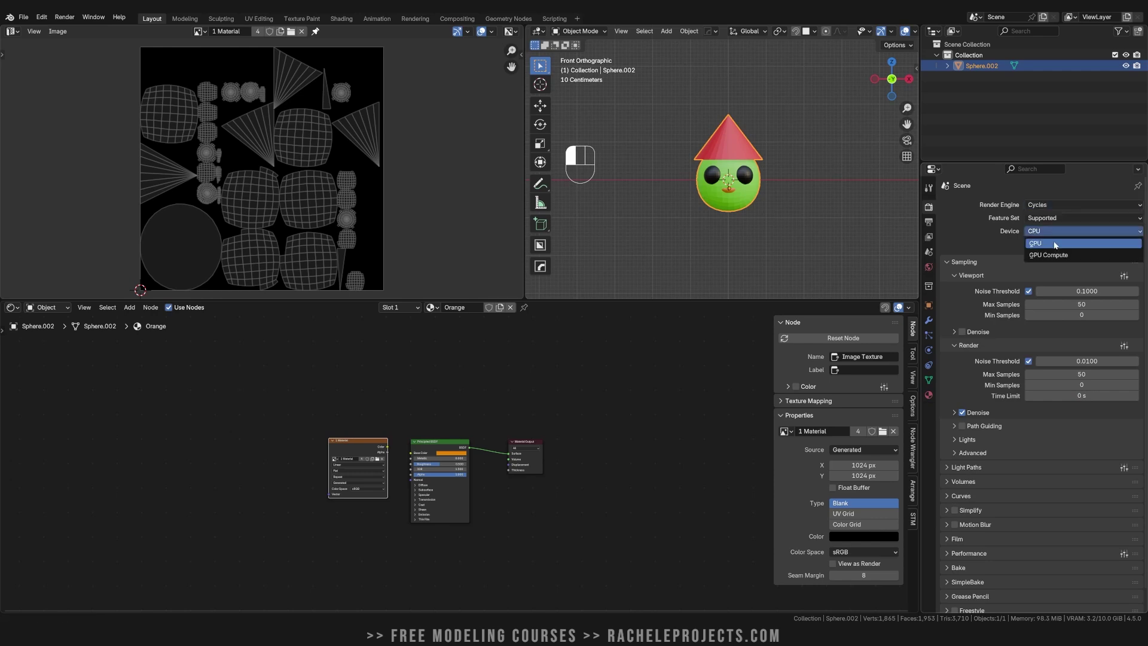
{"action": "left_click", "coordinate": [1052, 254]}
{"action": "left_click_drag", "start_coordinate": [920, 236], "coordinate": [873, 236]}
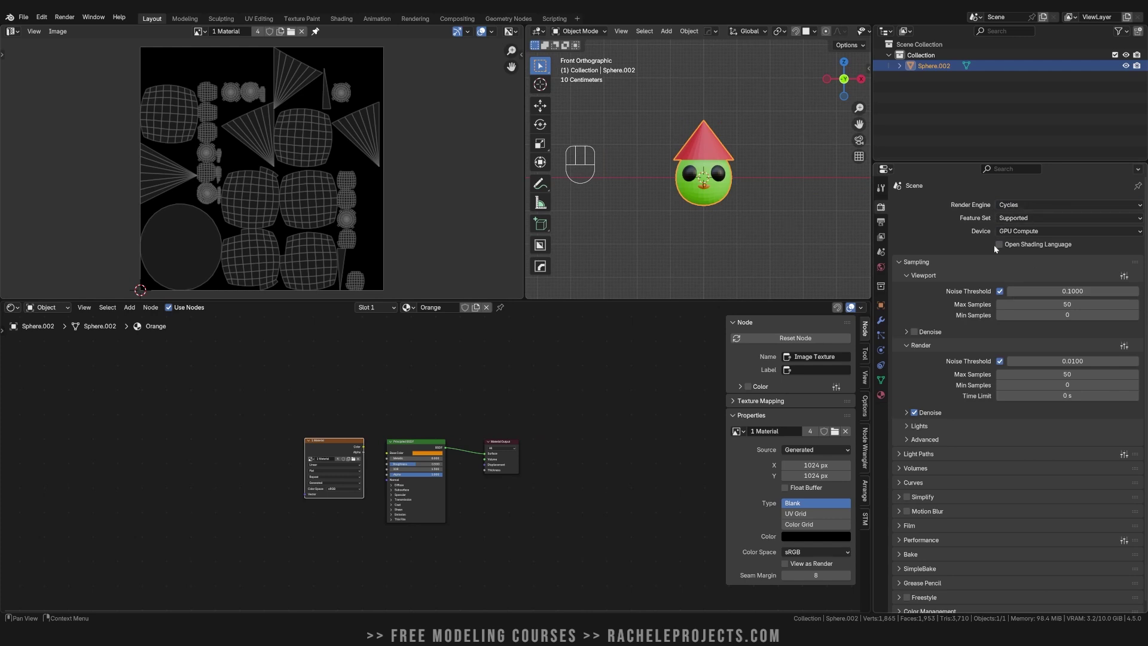
{"action": "left_click", "coordinate": [912, 263]}
{"action": "left_click", "coordinate": [913, 264]}
{"action": "left_click", "coordinate": [959, 261]}
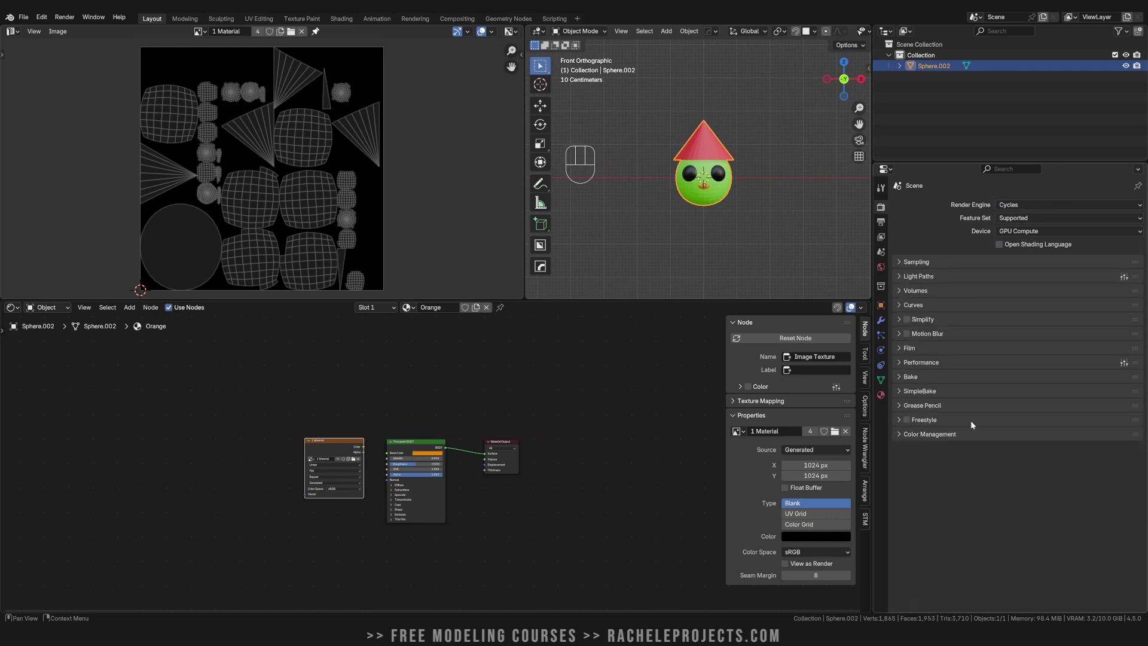
Step: Set Bake Type to Diffuse and turn off Direct so only Color contributes
{"action": "left_click", "coordinate": [910, 377]}
{"action": "scroll", "coordinate": [976, 550], "scroll_direction": "down", "scroll_amount": 3}
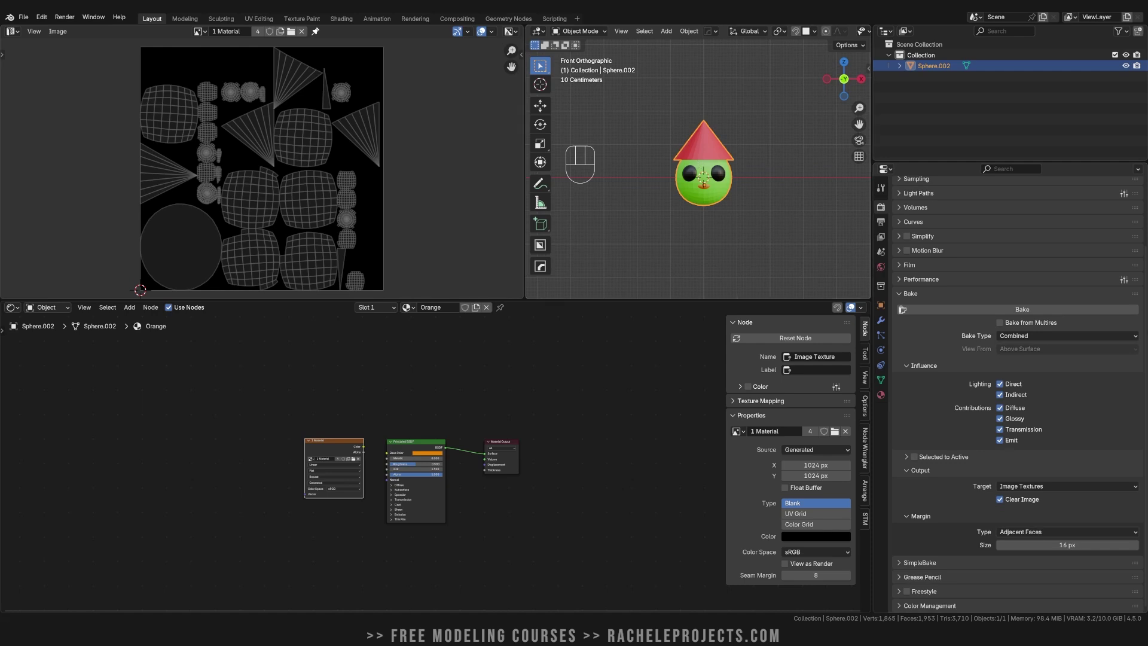
{"action": "left_click", "coordinate": [1031, 487]}
{"action": "left_click", "coordinate": [1028, 335]}
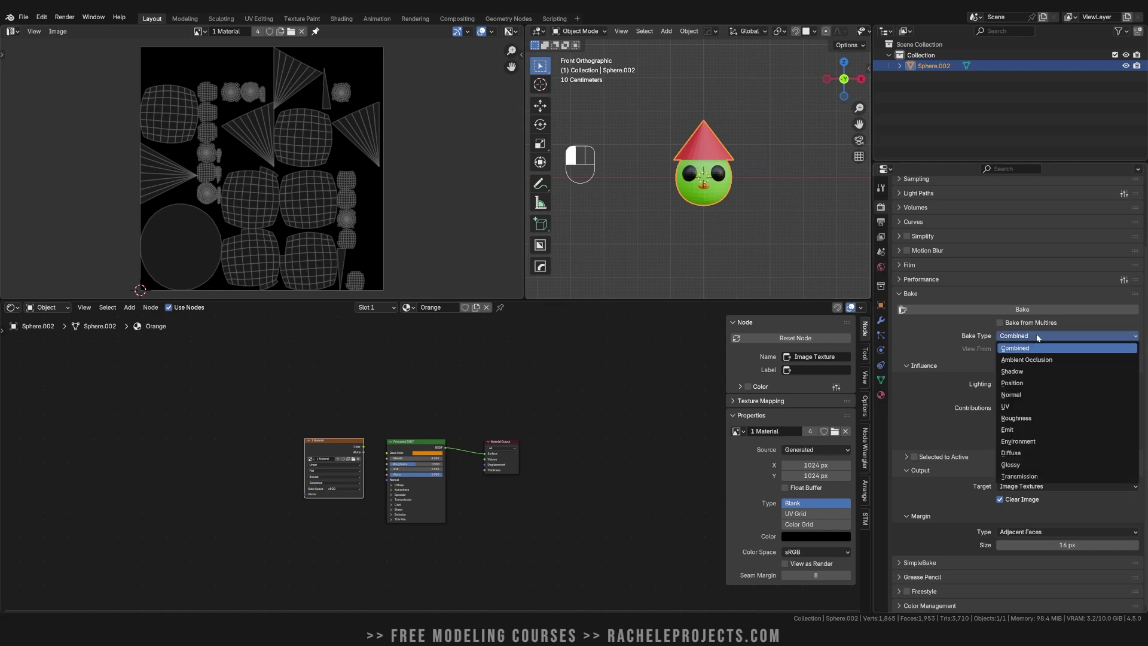
{"action": "left_click", "coordinate": [1012, 454]}
{"action": "left_click", "coordinate": [1000, 420]}
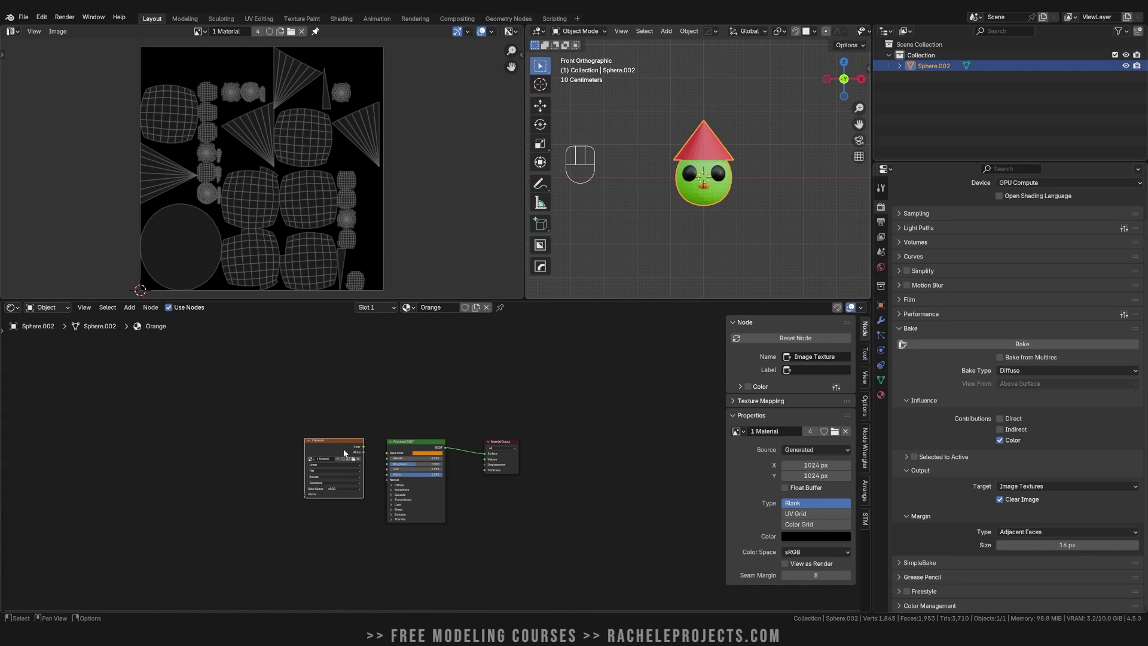
Step: Bake the colours into the 1 Material image and inspect the result in the image editor
{"action": "left_click", "coordinate": [993, 344]}
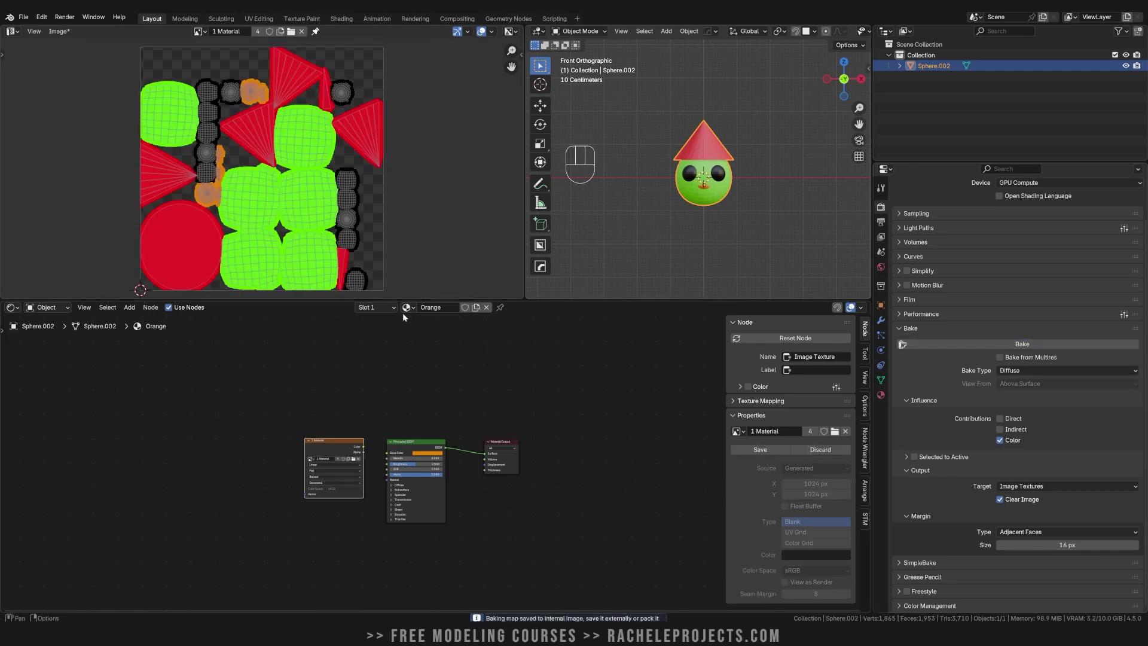
{"action": "left_click_drag", "start_coordinate": [416, 302], "coordinate": [456, 418]}
{"action": "middle_click_drag", "start_coordinate": [249, 205], "coordinate": [326, 207]}
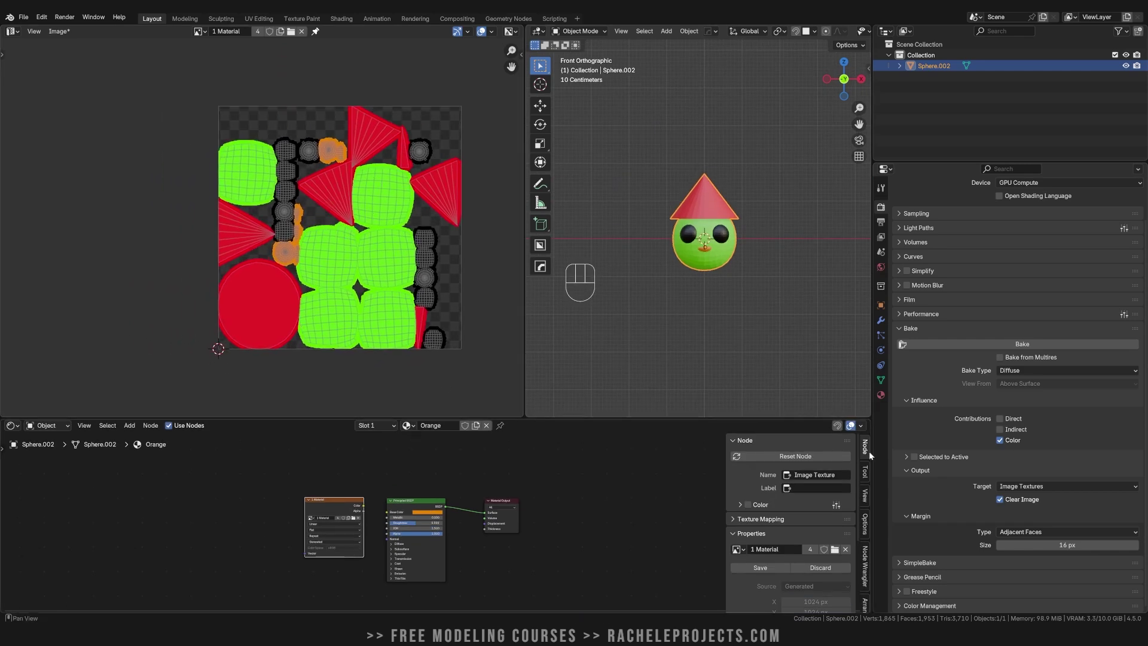
{"action": "left_click", "coordinate": [881, 394]}
{"action": "scroll", "coordinate": [928, 354], "scroll_direction": "up", "scroll_amount": 3}
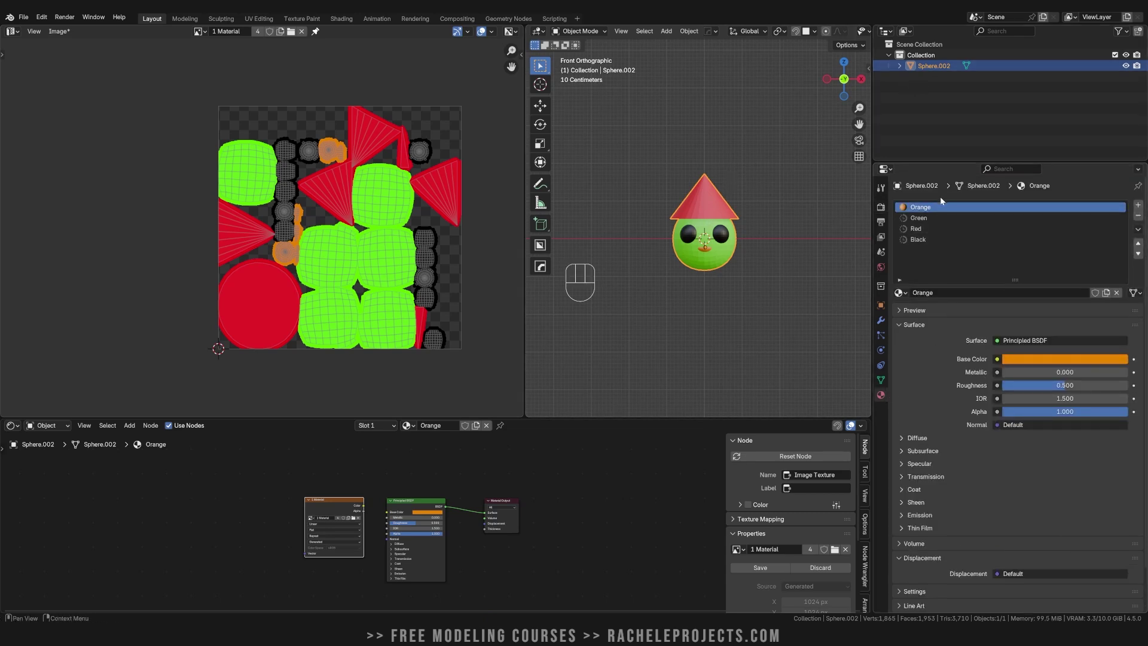
{"action": "scroll", "coordinate": [710, 249], "scroll_direction": "down", "scroll_amount": 3}
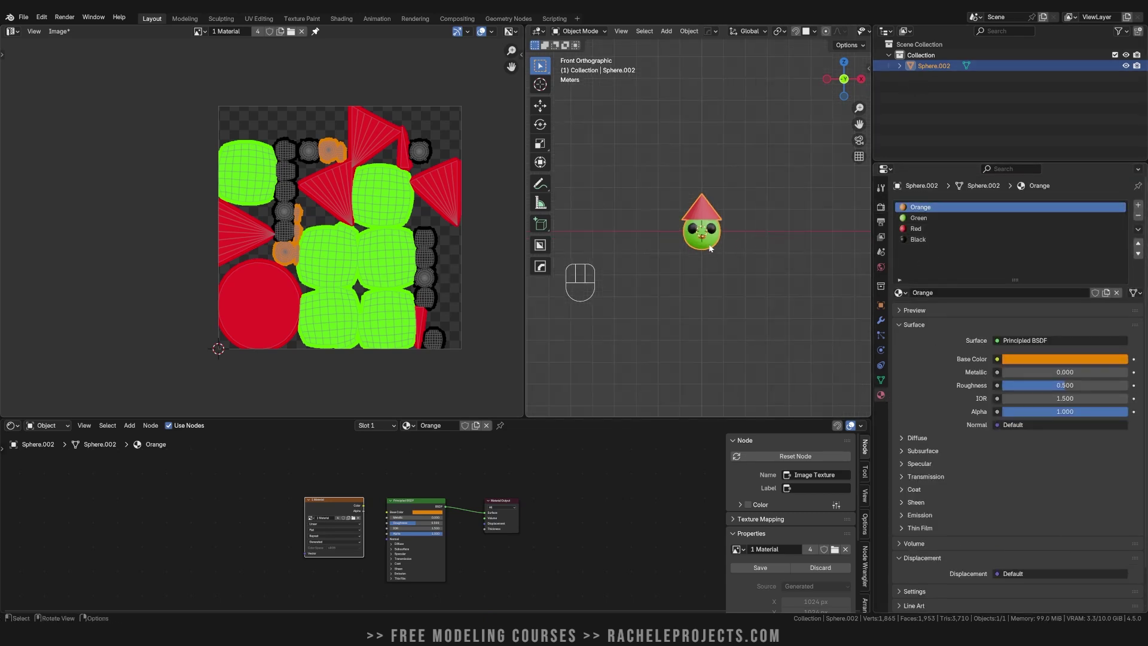
{"action": "middle_click_drag", "start_coordinate": [719, 239], "coordinate": [649, 241], "text": "shift"}
Step: Duplicate the character along X to the right and delete its four material slots
{"action": "key", "text": "shift+d"}
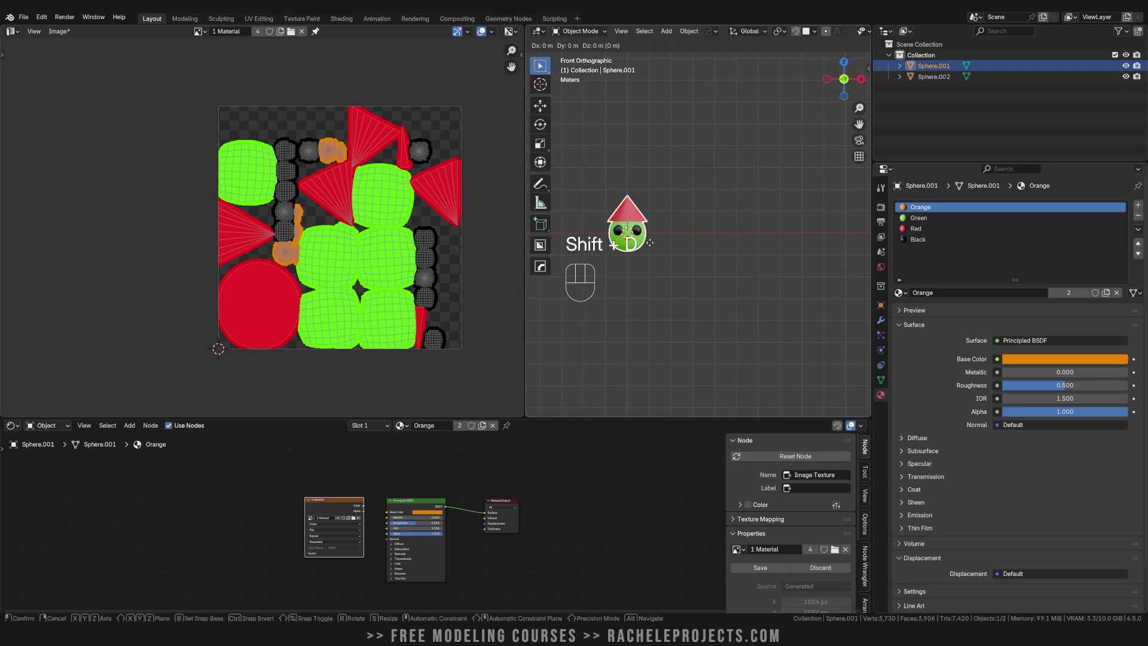
{"action": "key", "text": "x"}
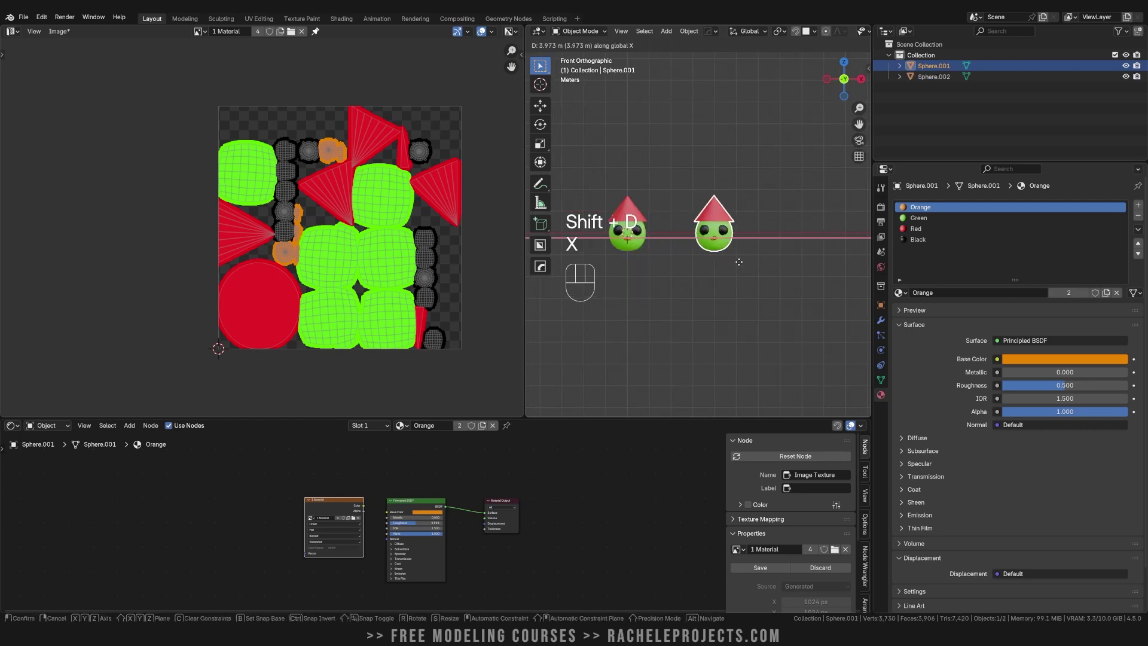
{"action": "left_click", "coordinate": [776, 275]}
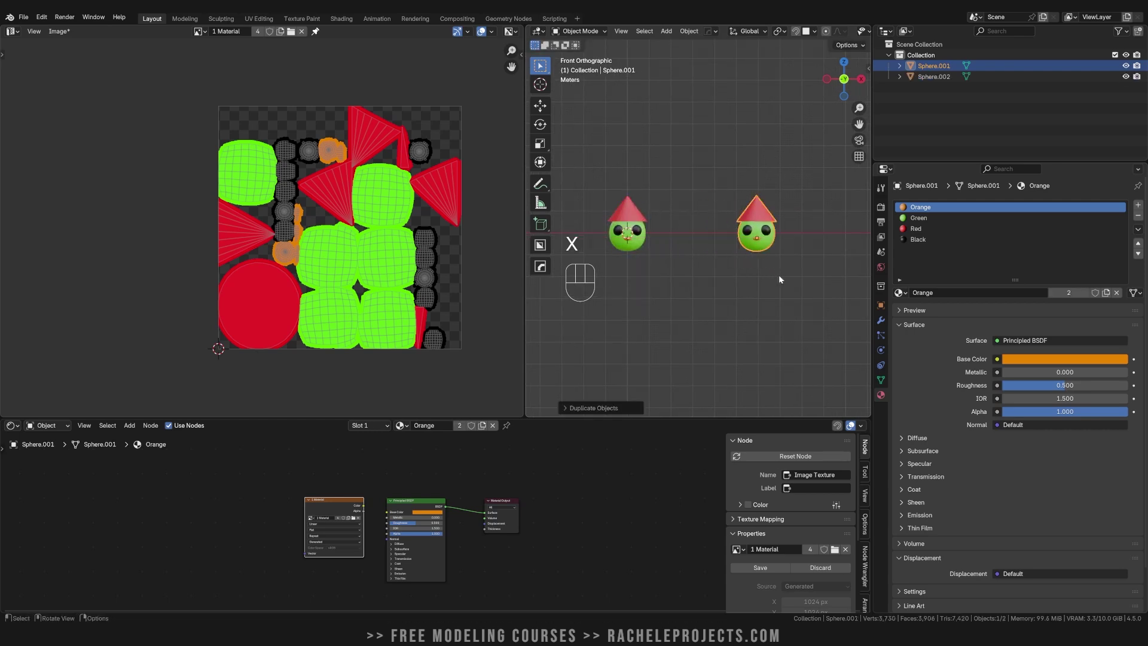
{"action": "left_click", "coordinate": [1137, 217]}
{"action": "left_click", "coordinate": [1137, 216]}
{"action": "left_click", "coordinate": [1138, 216]}
{"action": "left_click", "coordinate": [1137, 216]}
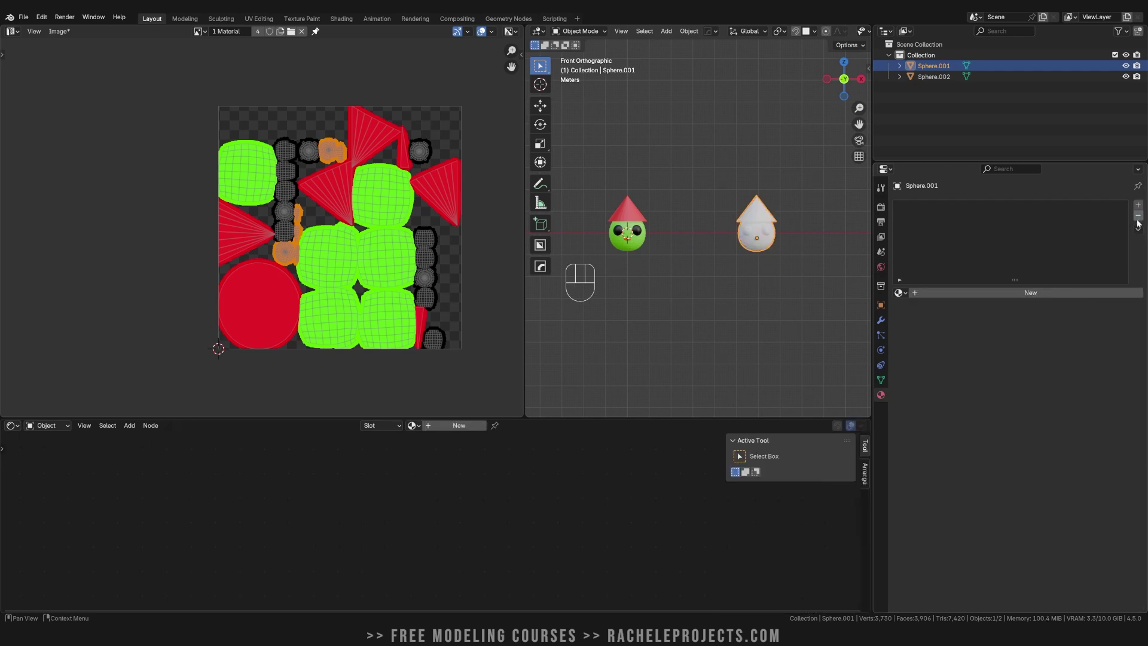
Step: Add one new material, 'Bake 1 Material', with a 1 Material Image Texture node
{"action": "left_click", "coordinate": [1139, 205]}
{"action": "left_click", "coordinate": [933, 292]}
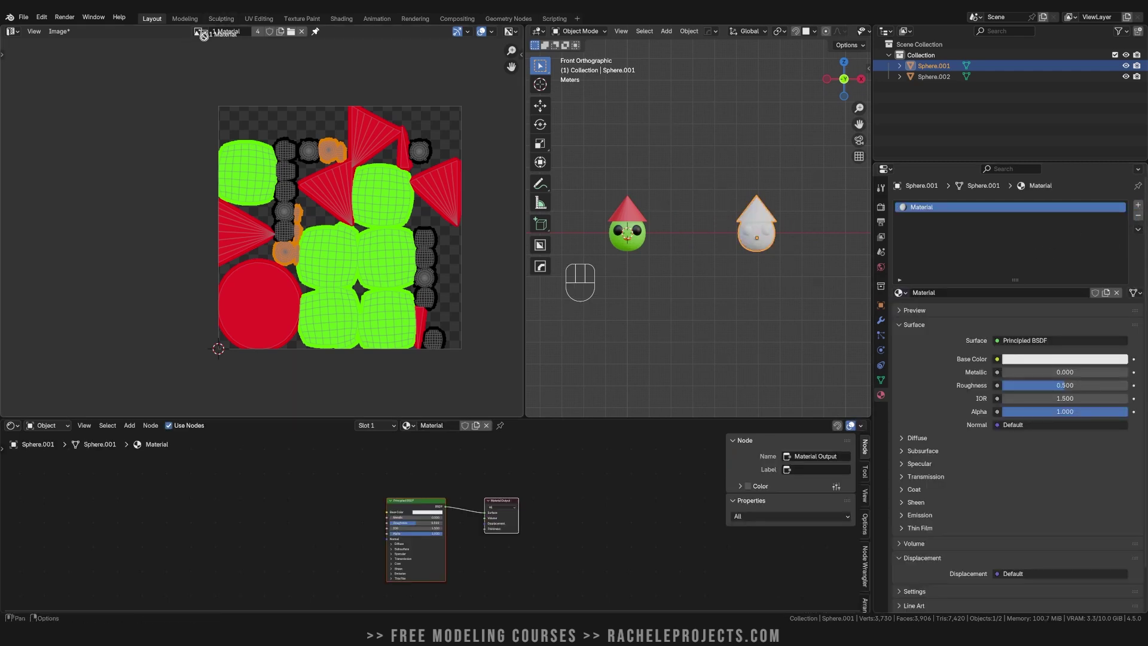
{"action": "left_click_drag", "start_coordinate": [200, 35], "coordinate": [303, 512]}
{"action": "left_click", "coordinate": [926, 291]}
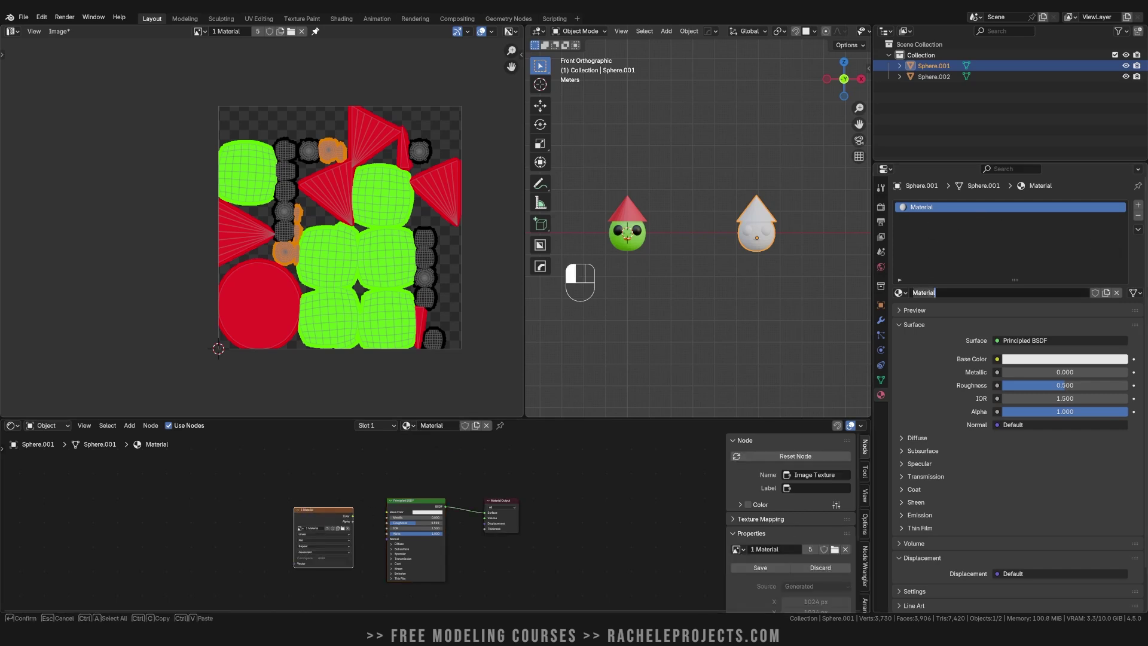
{"action": "type", "text": "Bake 1 Material"}
Step: Confirm the name Bake 1 Material and return the viewport to front orthographic view
{"action": "key", "text": "Return"}
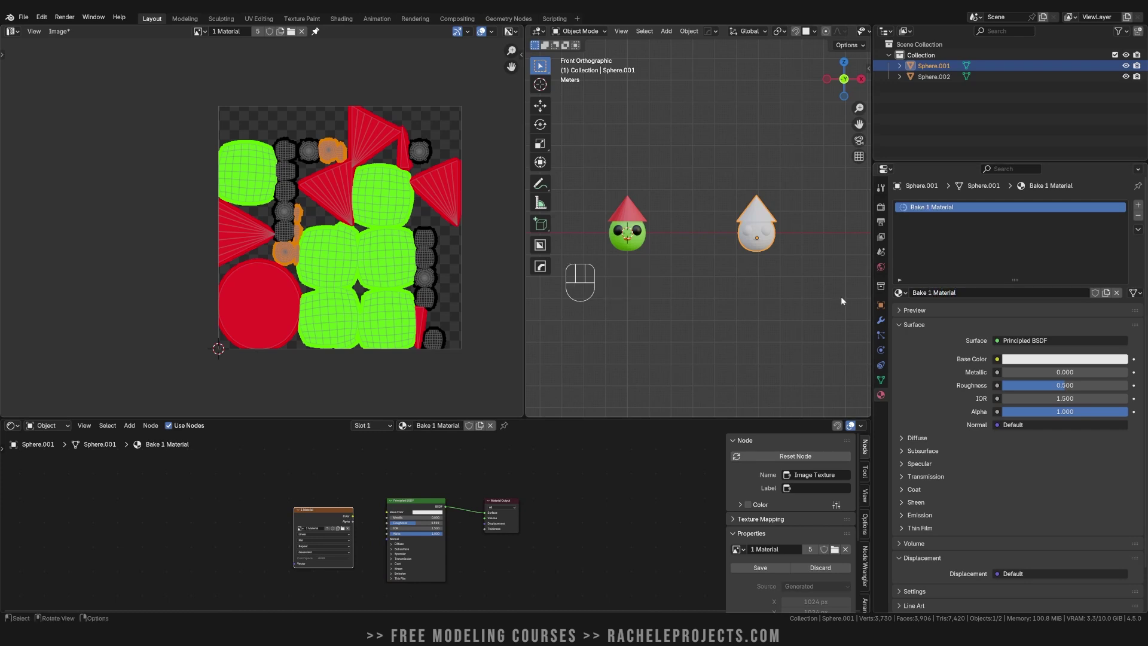
{"action": "middle_click_drag", "start_coordinate": [840, 296], "coordinate": [772, 268]}
{"action": "key", "text": "grave"}
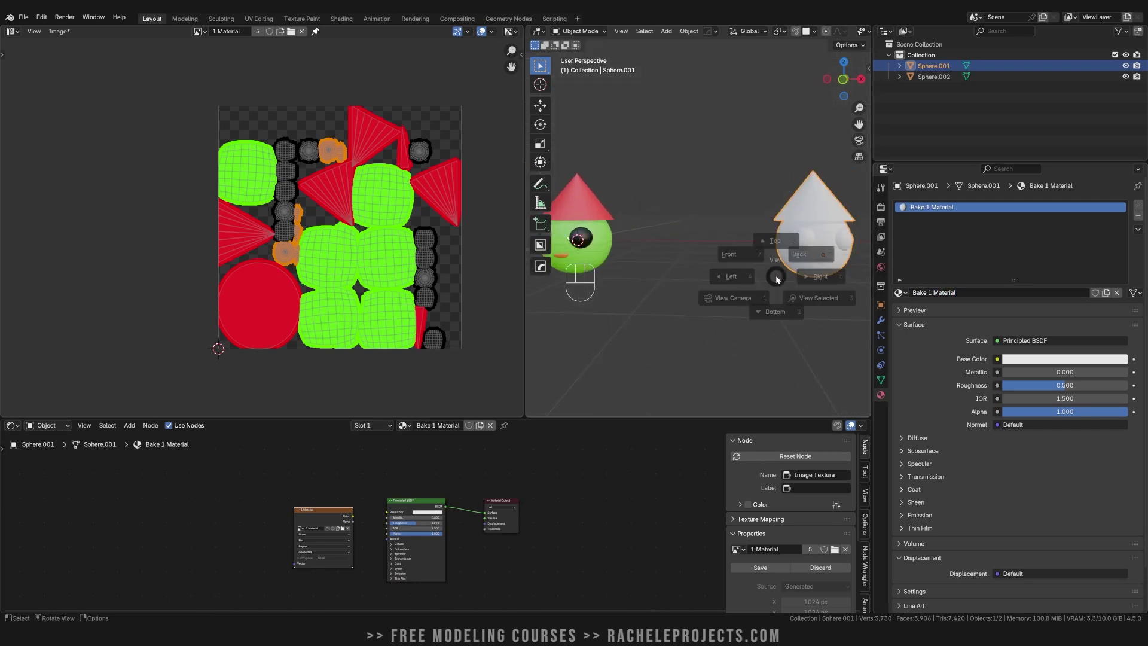
{"action": "left_click", "coordinate": [726, 239]}
{"action": "scroll", "coordinate": [303, 524], "scroll_direction": "up", "scroll_amount": 2}
{"action": "scroll", "coordinate": [303, 524], "scroll_direction": "up", "scroll_amount": 2}
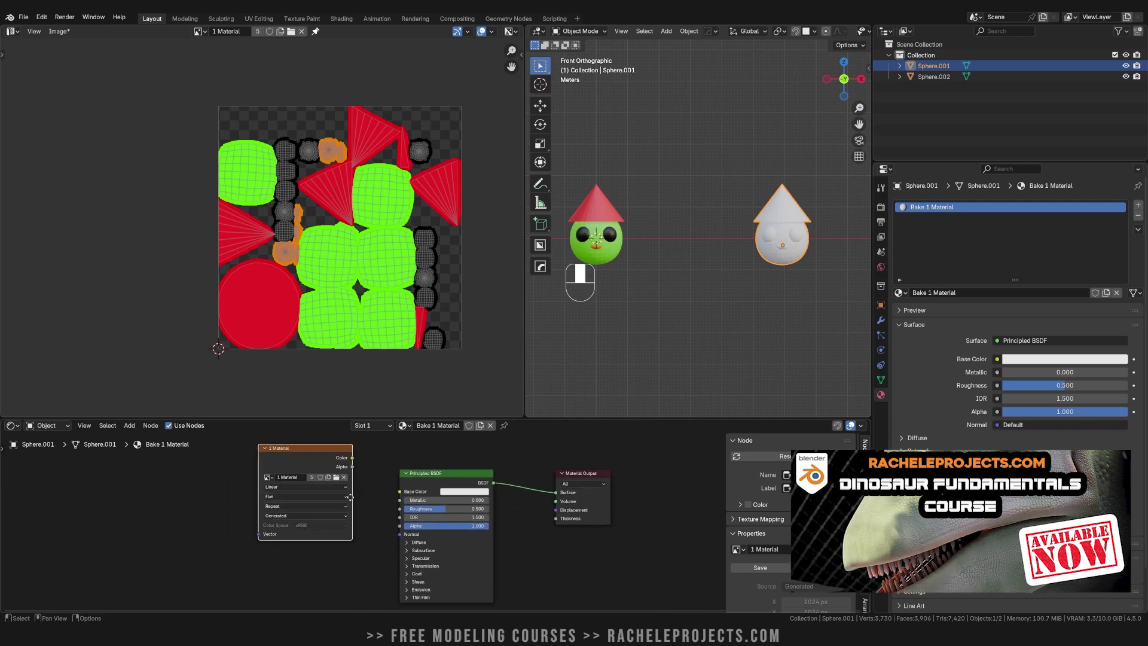
Step: Connect the Image Texture's Color output to the Principled BSDF Base Color input
{"action": "left_click_drag", "start_coordinate": [303, 524], "coordinate": [285, 537]}
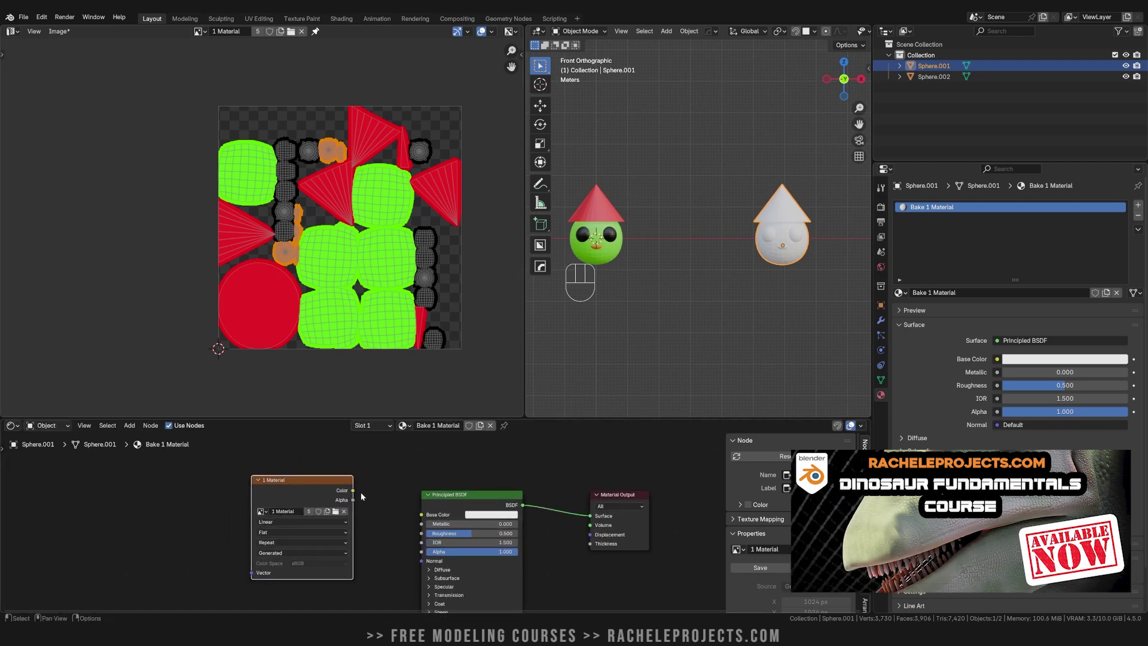
{"action": "left_click_drag", "start_coordinate": [352, 490], "coordinate": [366, 491]}
{"action": "left_click_drag", "start_coordinate": [417, 520], "coordinate": [421, 514]}
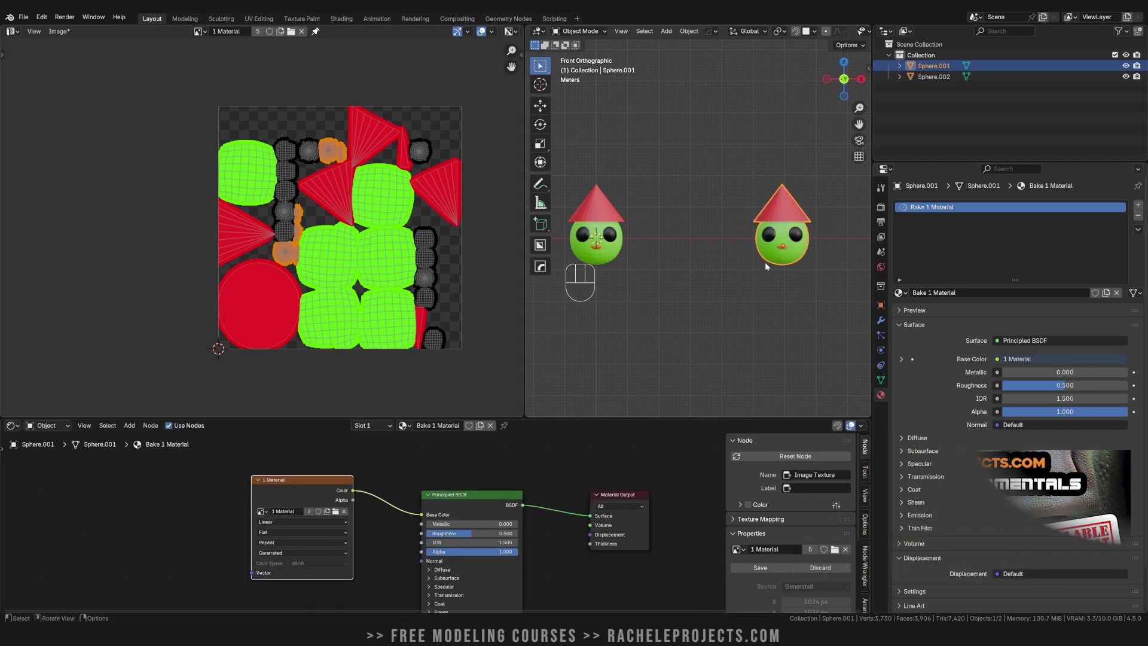
{"action": "scroll", "coordinate": [780, 259], "scroll_direction": "up", "scroll_amount": 4}
{"action": "middle_click_drag", "start_coordinate": [781, 260], "coordinate": [674, 273], "text": "shift"}
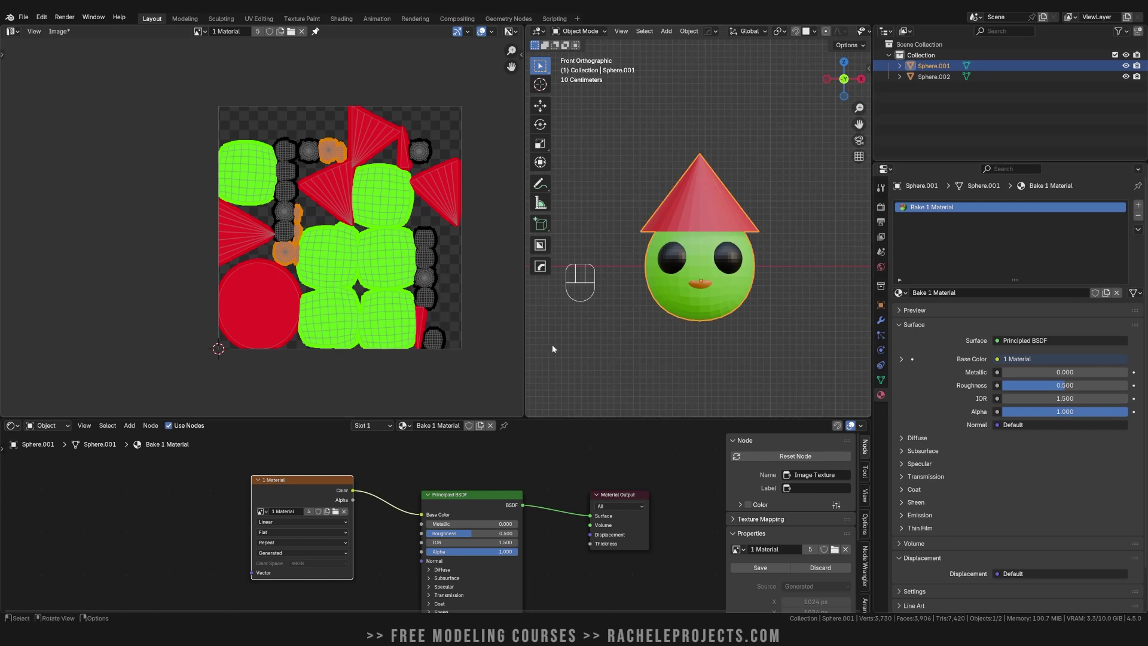
{"action": "scroll", "coordinate": [704, 306], "scroll_direction": "down", "scroll_amount": 6}
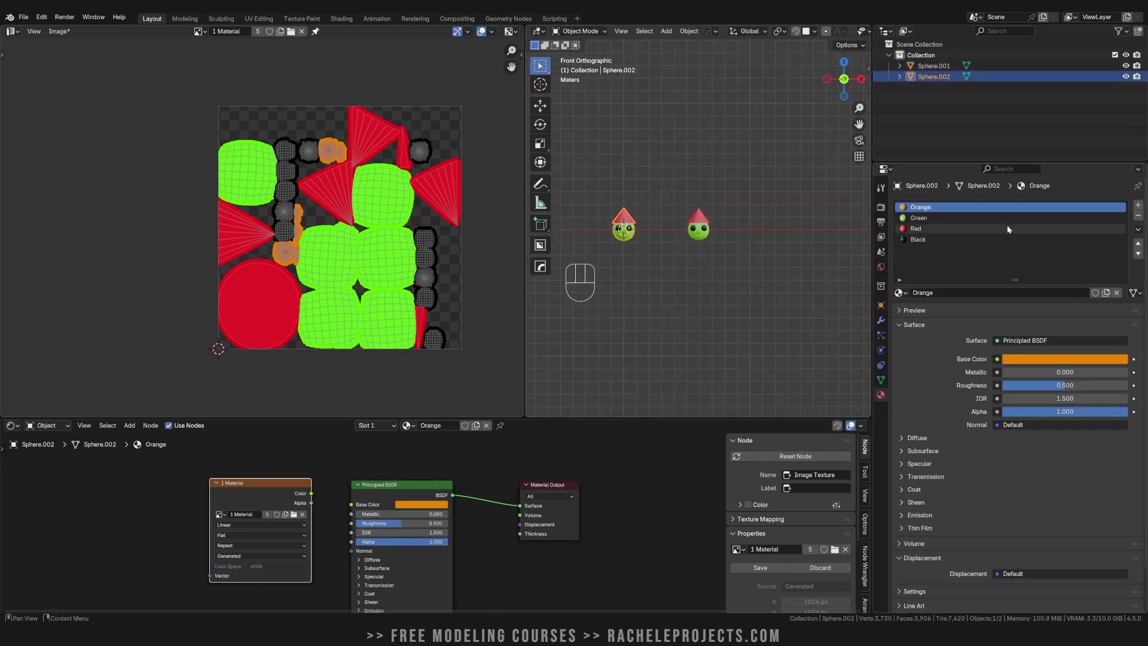